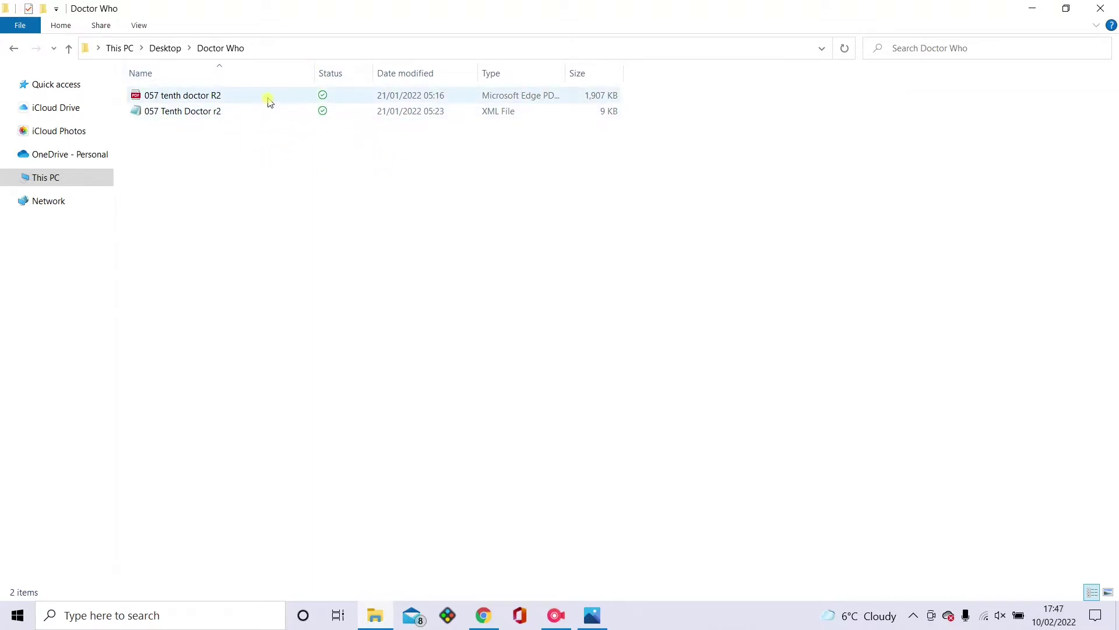
# Step: Go to This PC > Desktop > Doctor Who to find the 057 tenth doctor R2 PDF and XML
pyautogui.moveTo(271, 101)
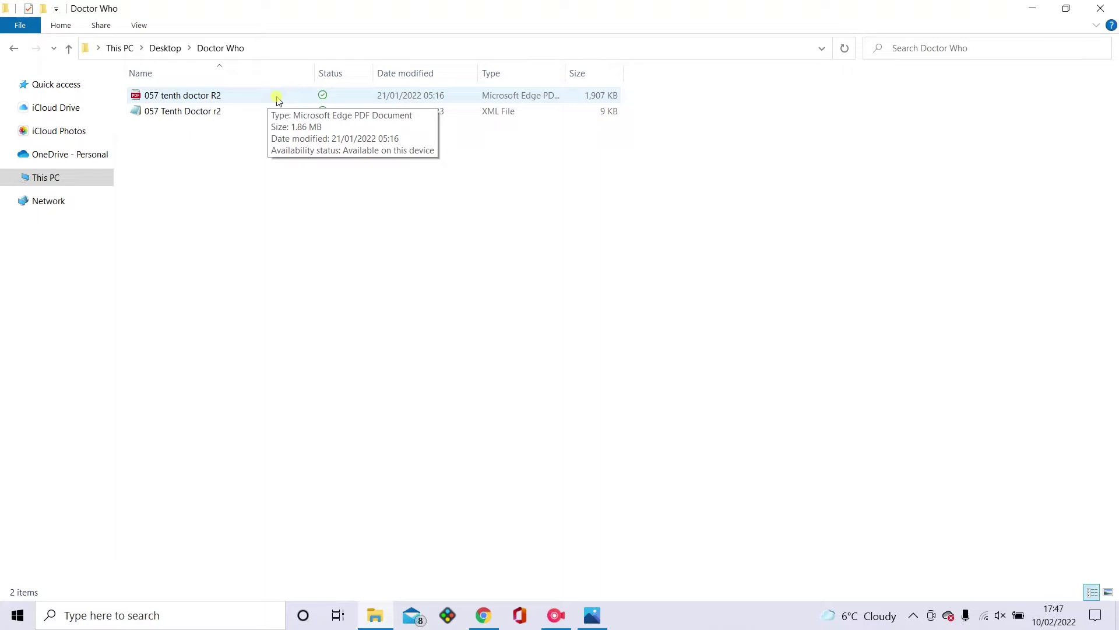
# Step: Open the 057 tenth doctor R2 PDF in Edge and skim its 15 pages, ending on page 1
pyautogui.doubleClick(277, 100)
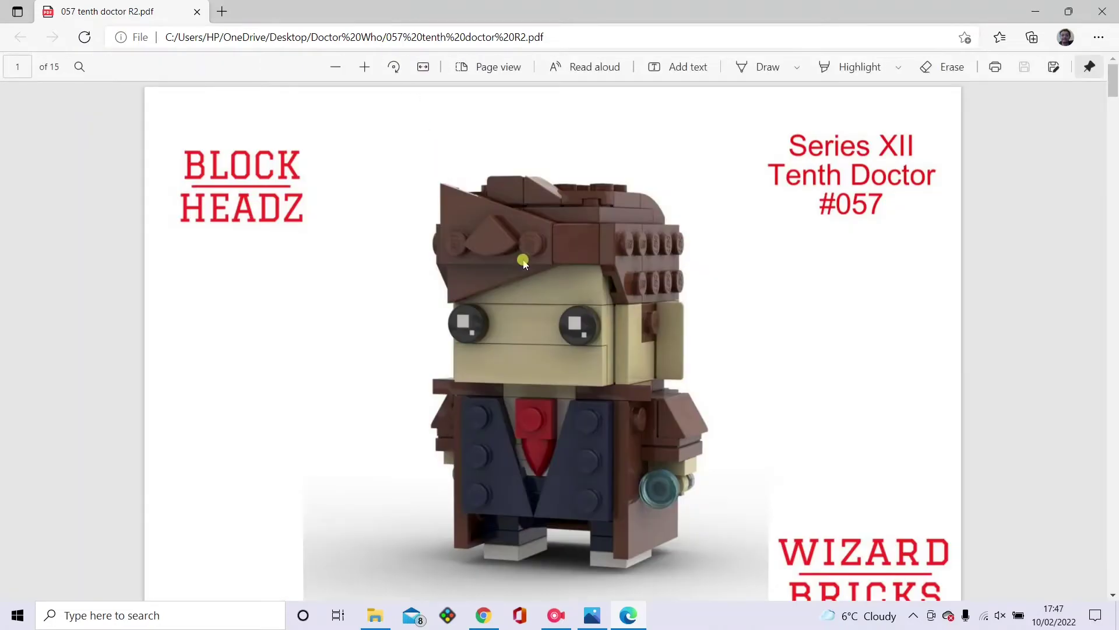
pyautogui.scroll(-10, 327, 287)
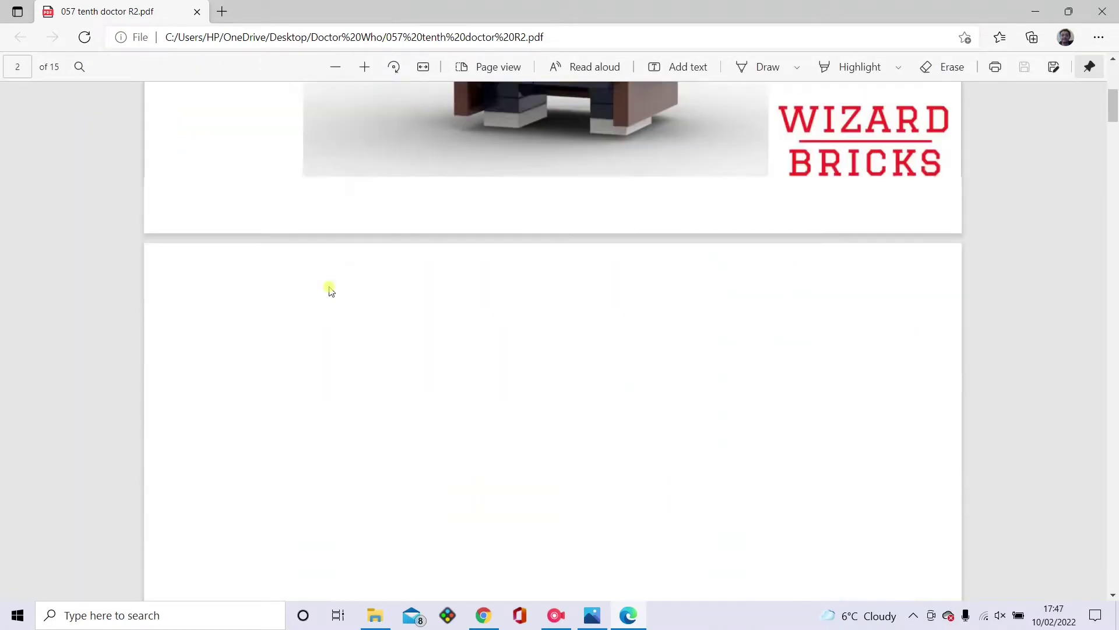
pyautogui.scroll(5, 326, 287)
pyautogui.scroll(5, 325, 287)
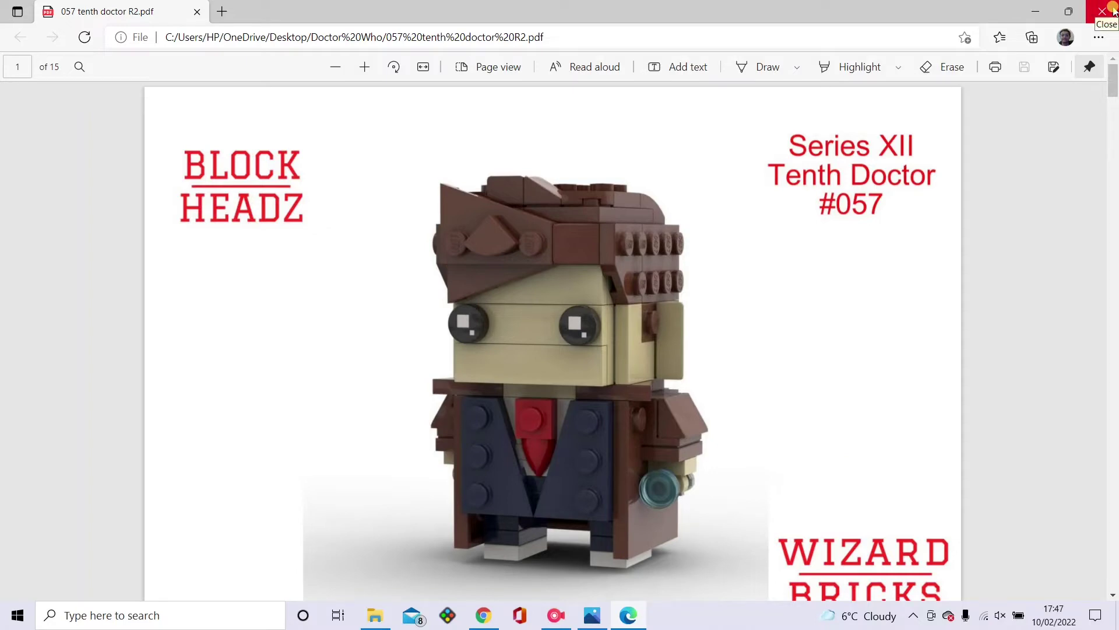
# Step: Close the PDF and choose Open with Notepad for the 057 Tenth Doctor r2 XML file
pyautogui.click(1103, 11)
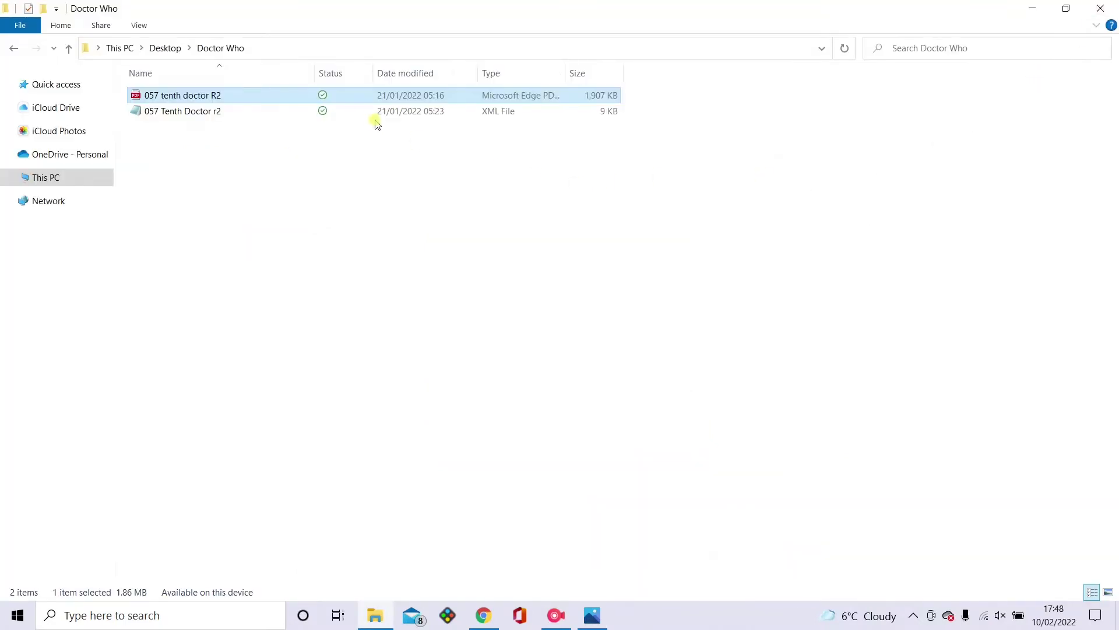
pyautogui.click(377, 115)
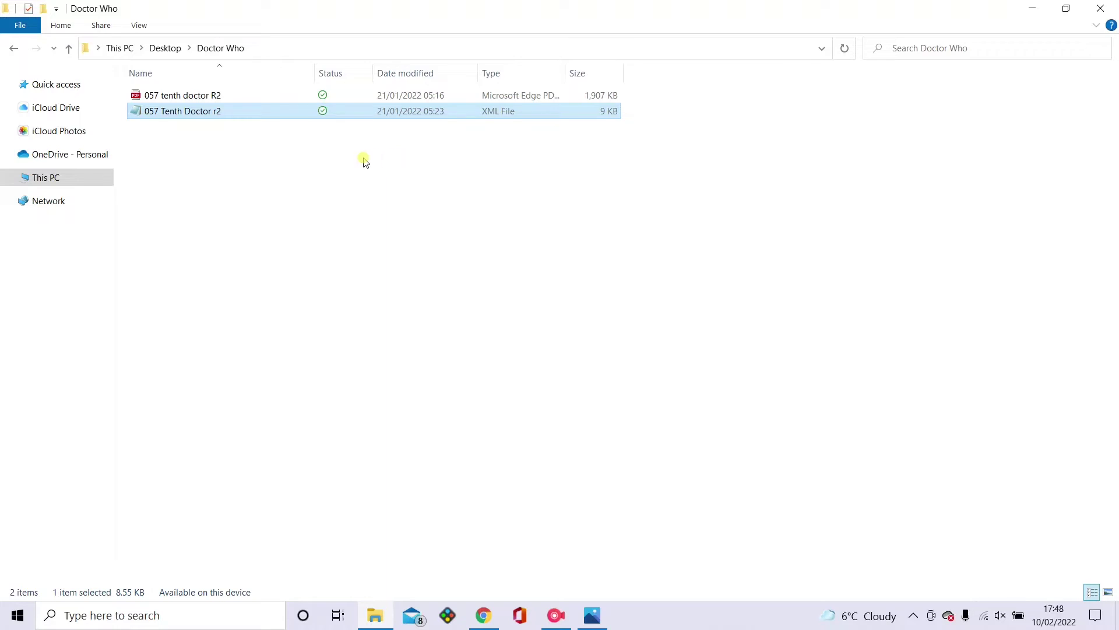
pyautogui.rightClick(364, 119)
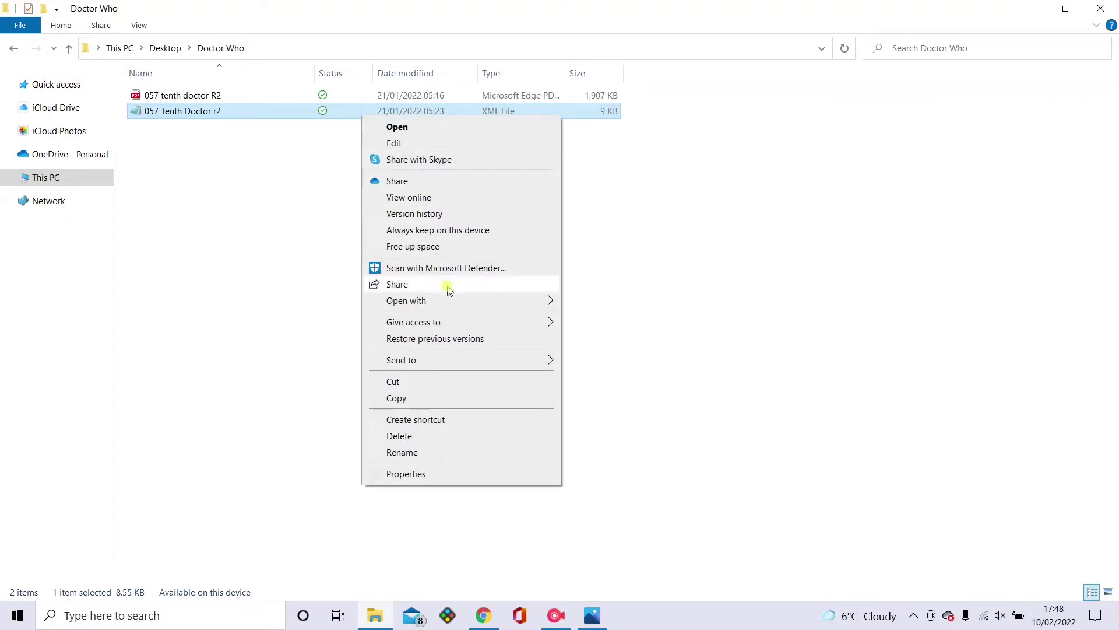
pyautogui.moveTo(453, 303)
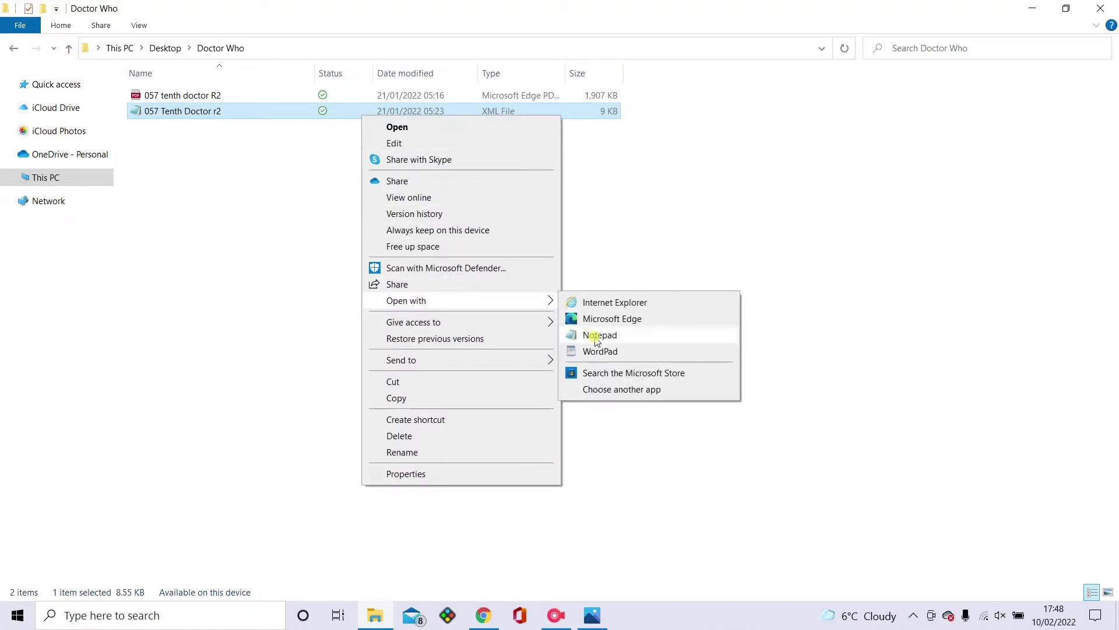
# Step: Open the 057 Tenth Doctor r2 XML in Notepad and copy its entire inventory text
pyautogui.click(641, 342)
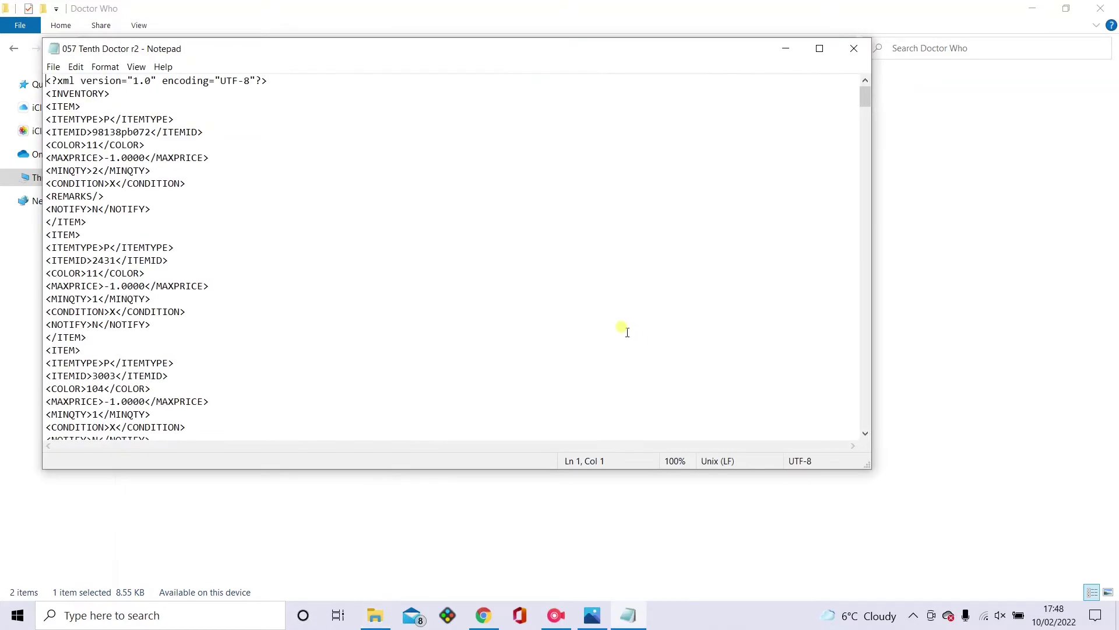
pyautogui.rightClick(596, 310)
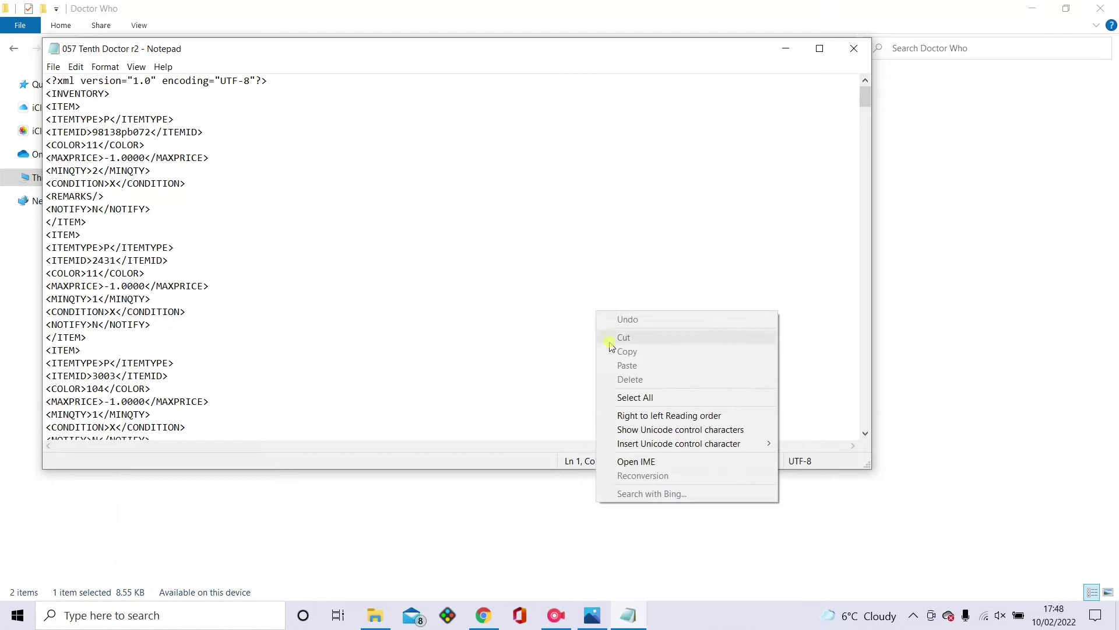
pyautogui.click(635, 397)
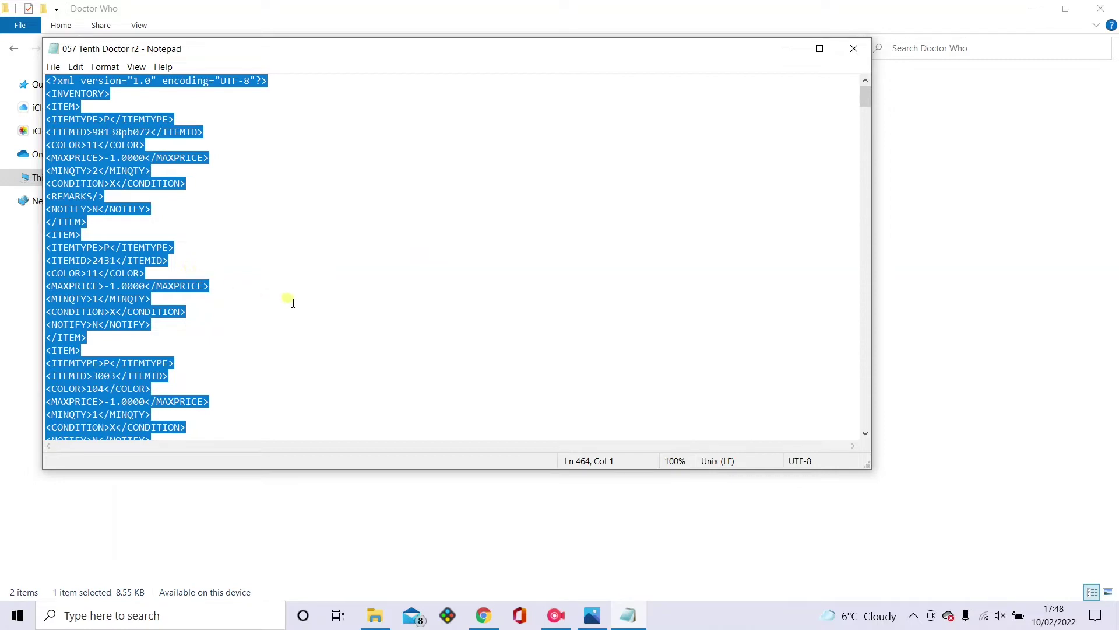
pyautogui.rightClick(114, 272)
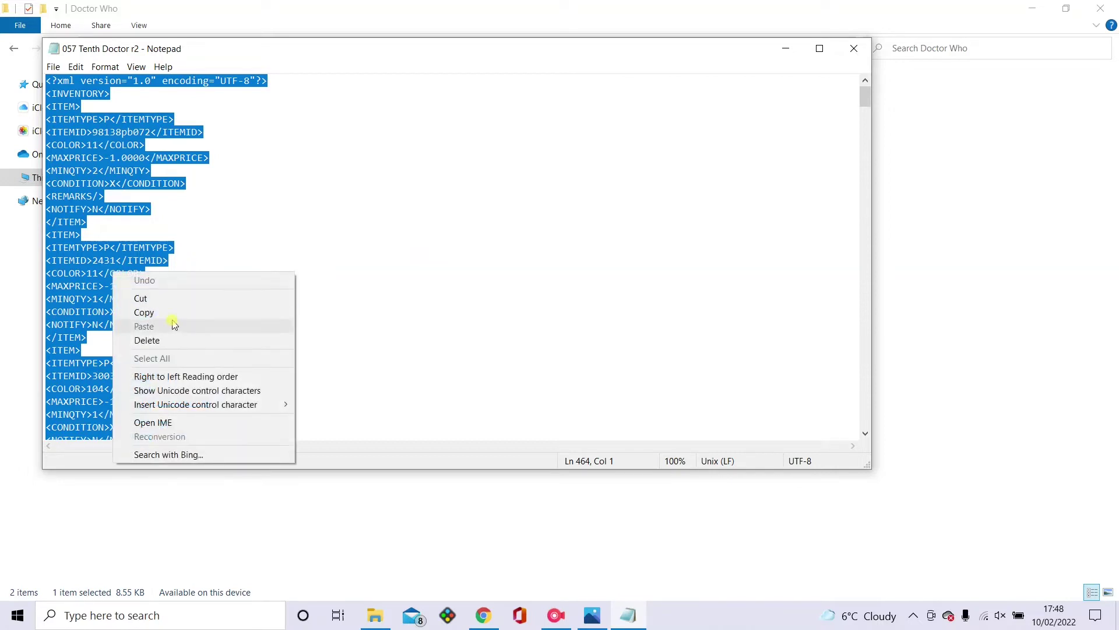
pyautogui.click(176, 318)
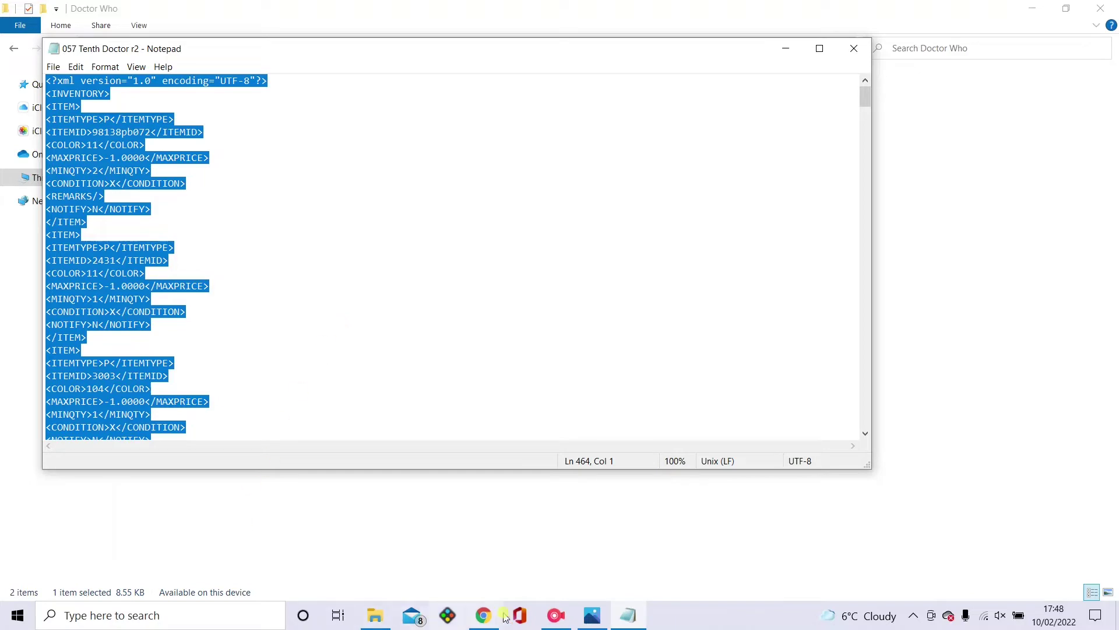
# Step: Bring the BrickLink homepage in Chrome into view and reveal the Want menu
pyautogui.moveTo(490, 620)
pyautogui.click(629, 570)
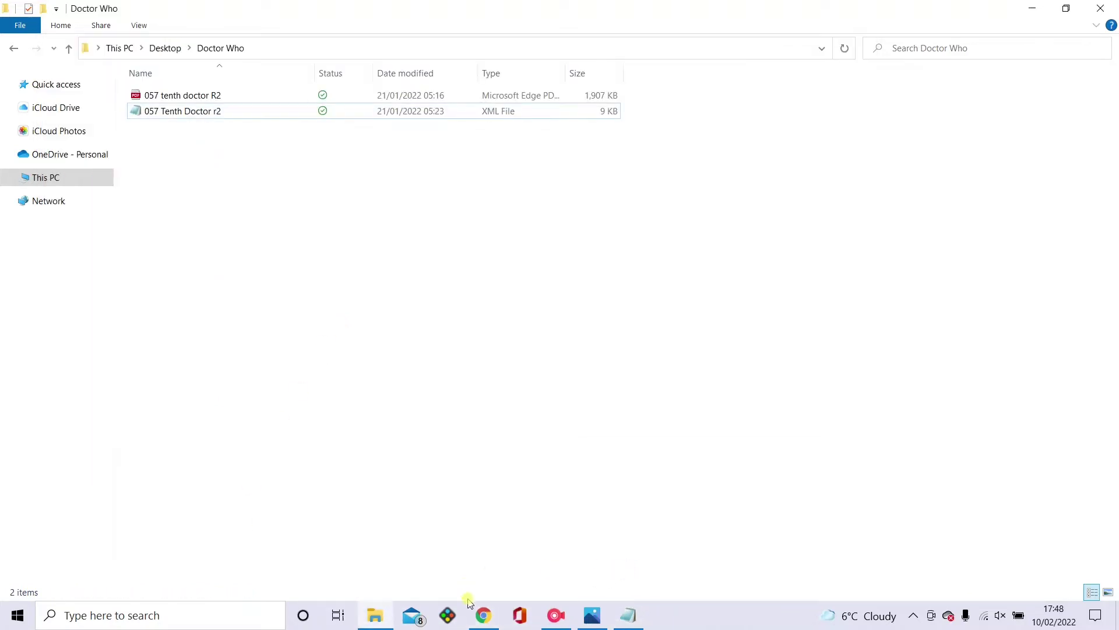
pyautogui.click(483, 615)
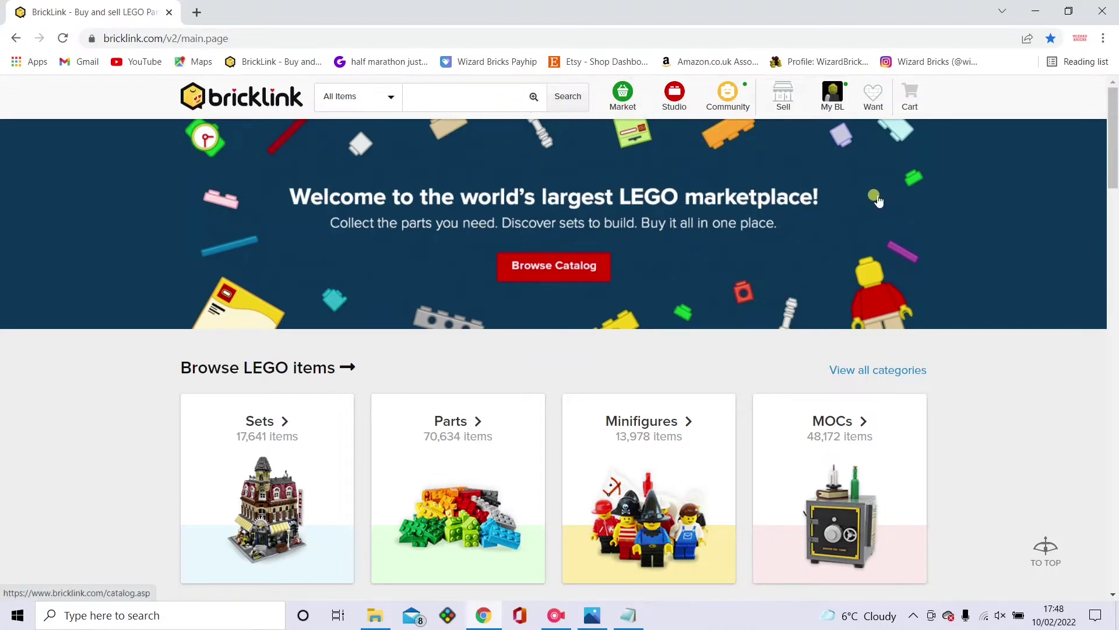
pyautogui.scroll(-8, 954, 266)
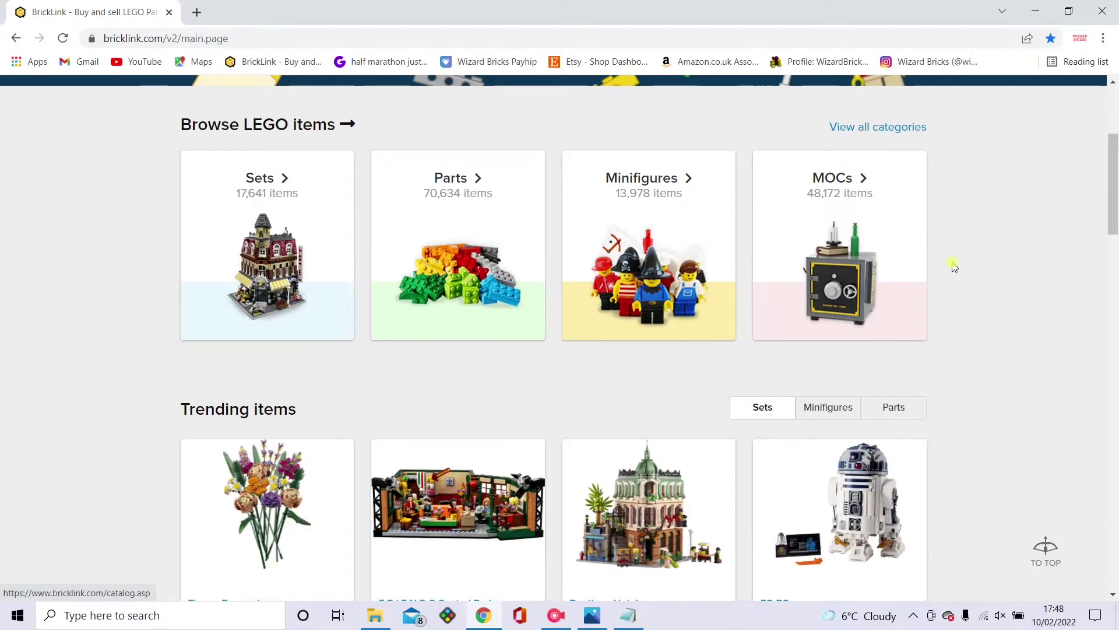
pyautogui.scroll(8, 954, 266)
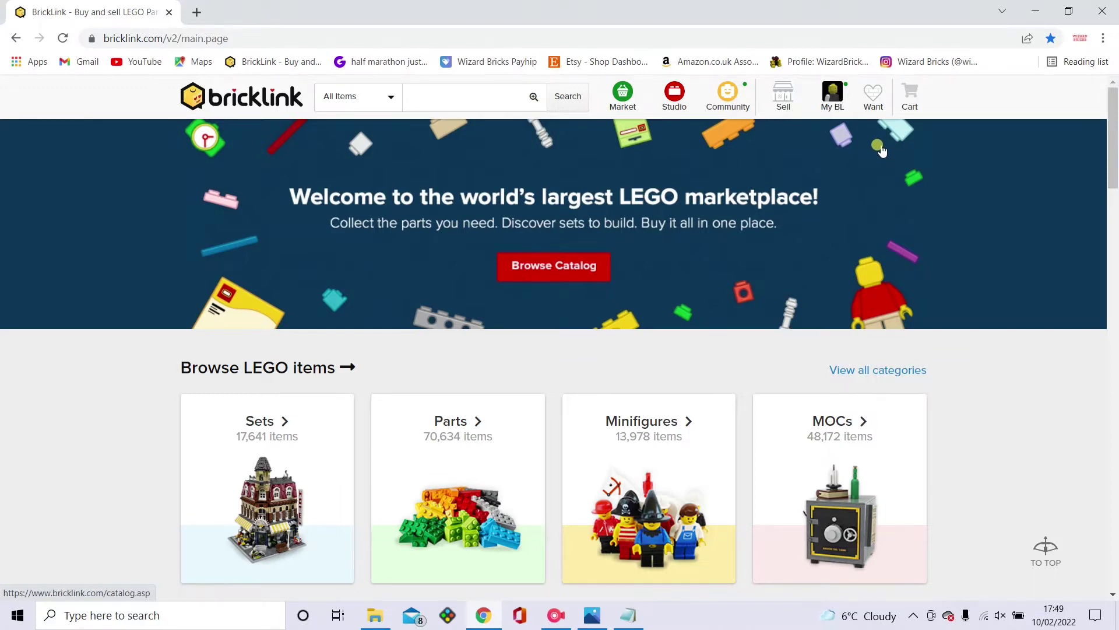
pyautogui.moveTo(879, 94)
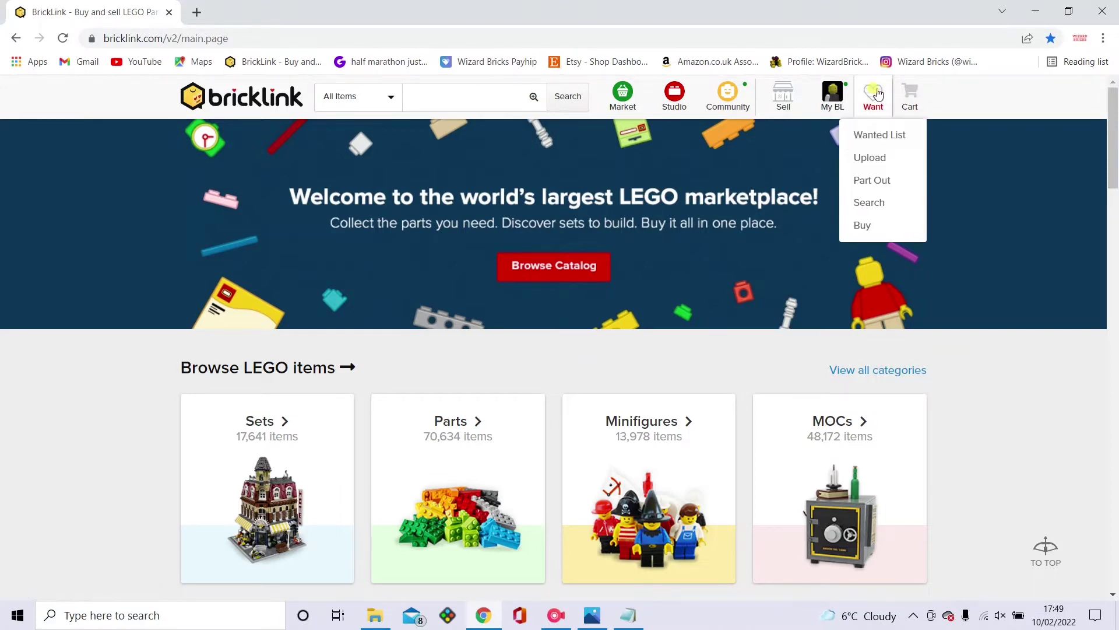
# Step: Start a wanted-list upload that creates a new list named 'Tenth Doctor'
pyautogui.click(870, 158)
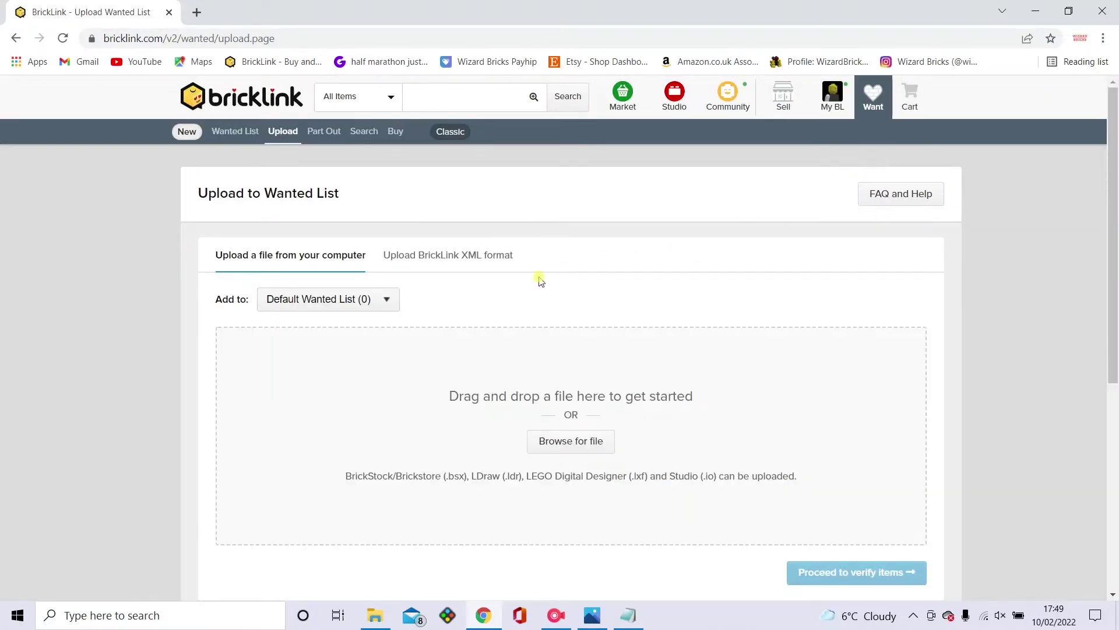
pyautogui.click(381, 300)
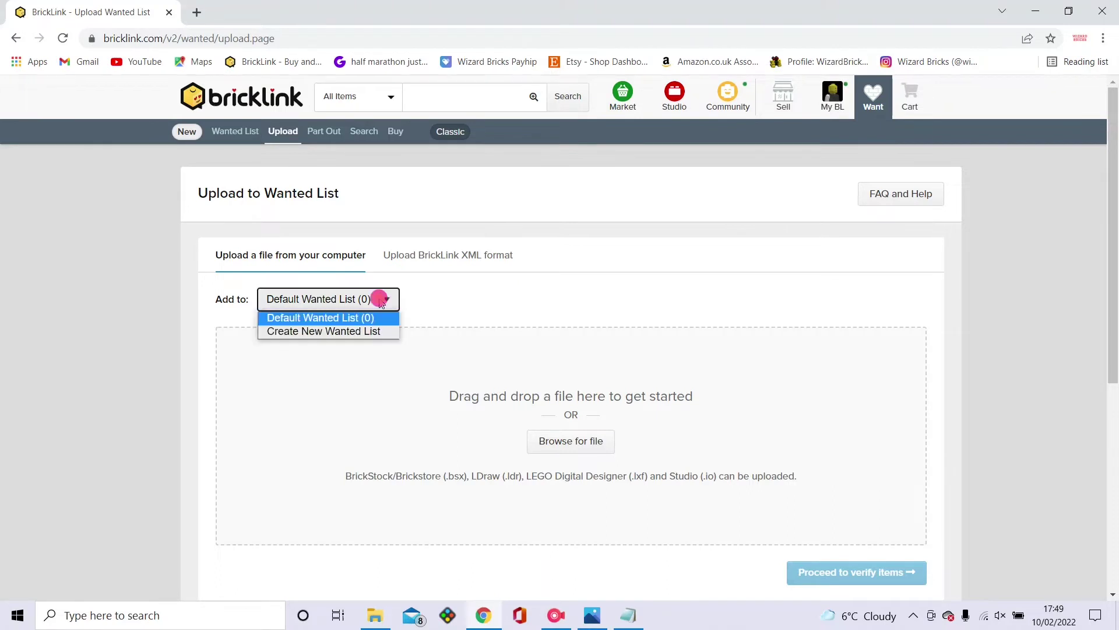
pyautogui.click(369, 330)
pyautogui.click(502, 299)
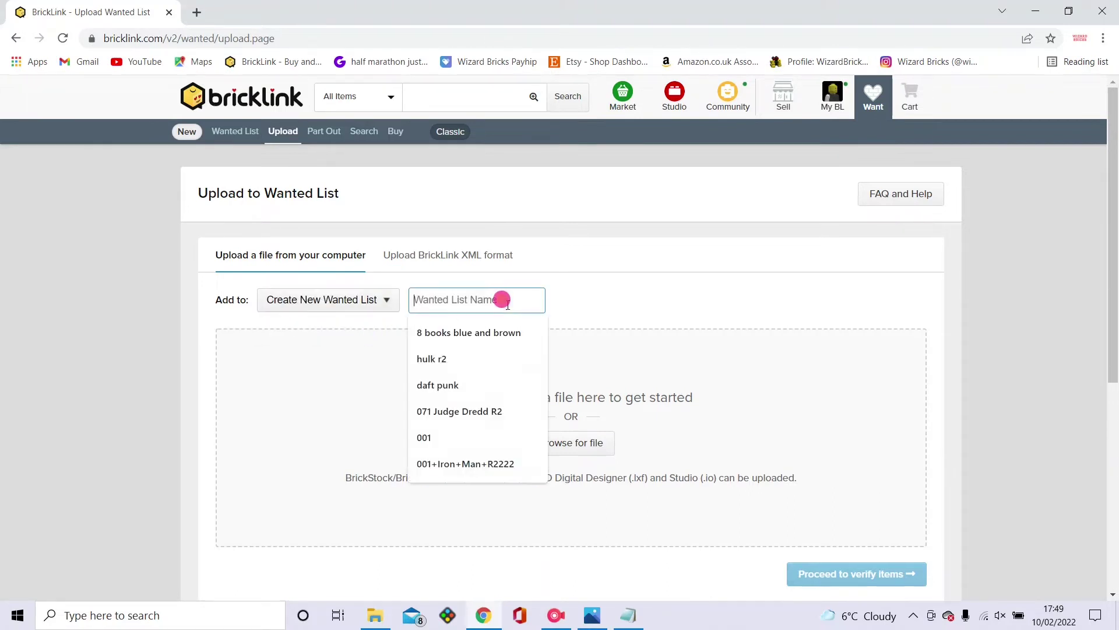
pyautogui.write('Ten')
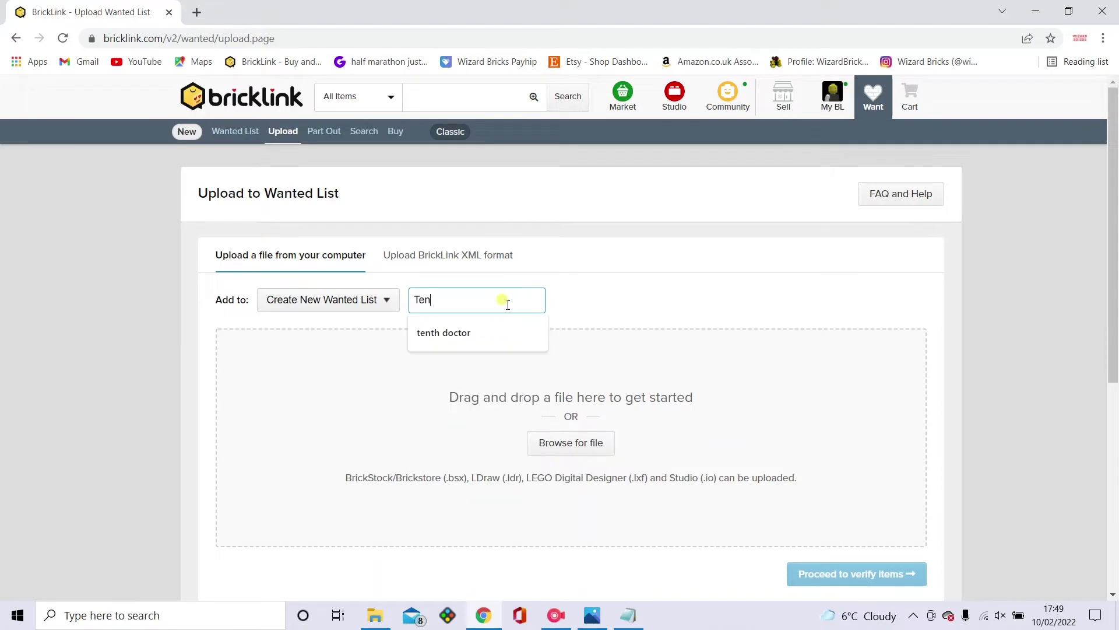
pyautogui.write('th Doctor')
pyautogui.click(561, 304)
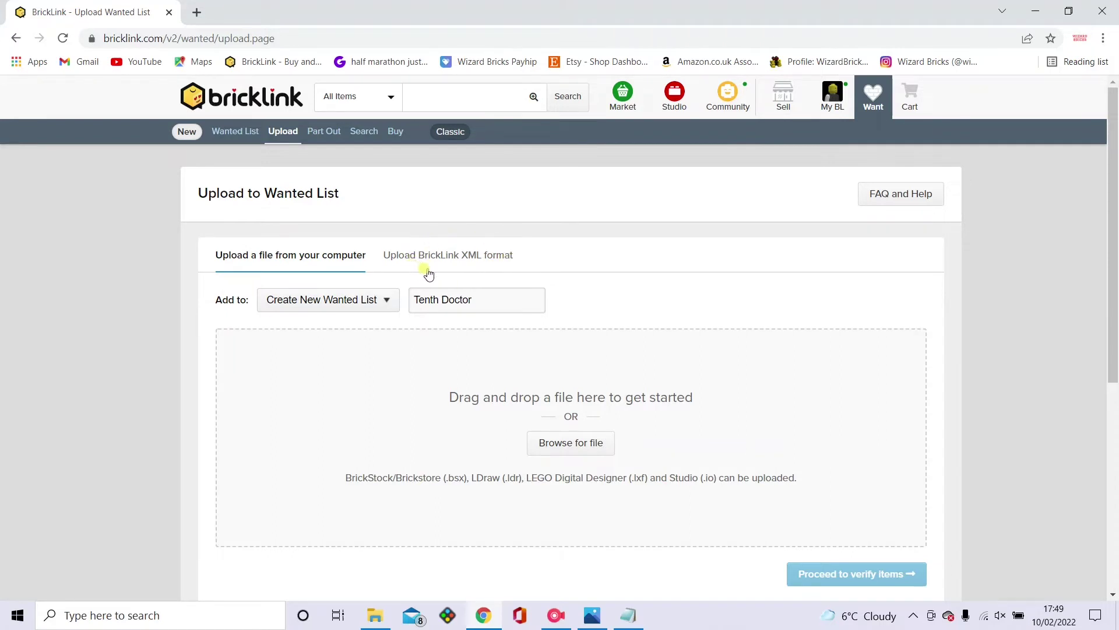
# Step: Paste the copied XML inventory into the BrickLink XML format upload box
pyautogui.click(461, 258)
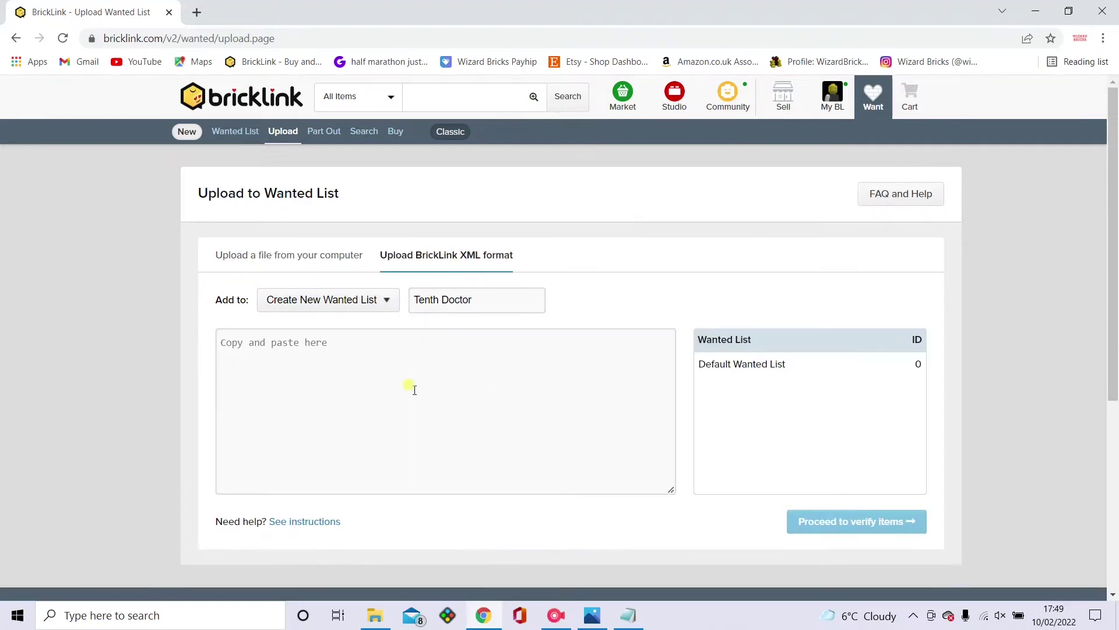
pyautogui.click(428, 362)
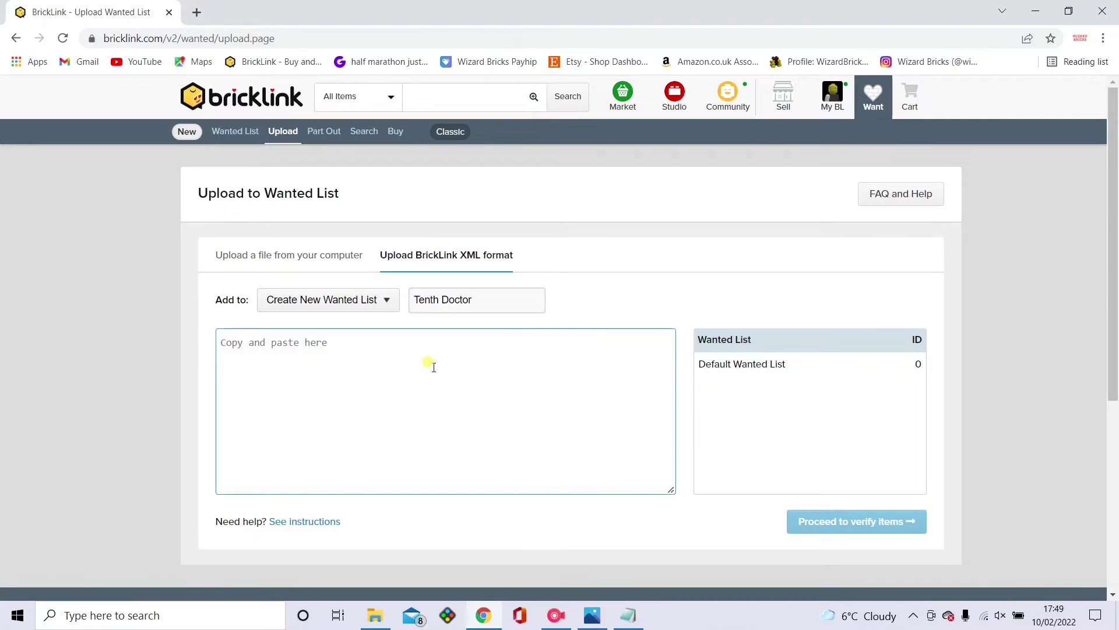
pyautogui.rightClick(433, 368)
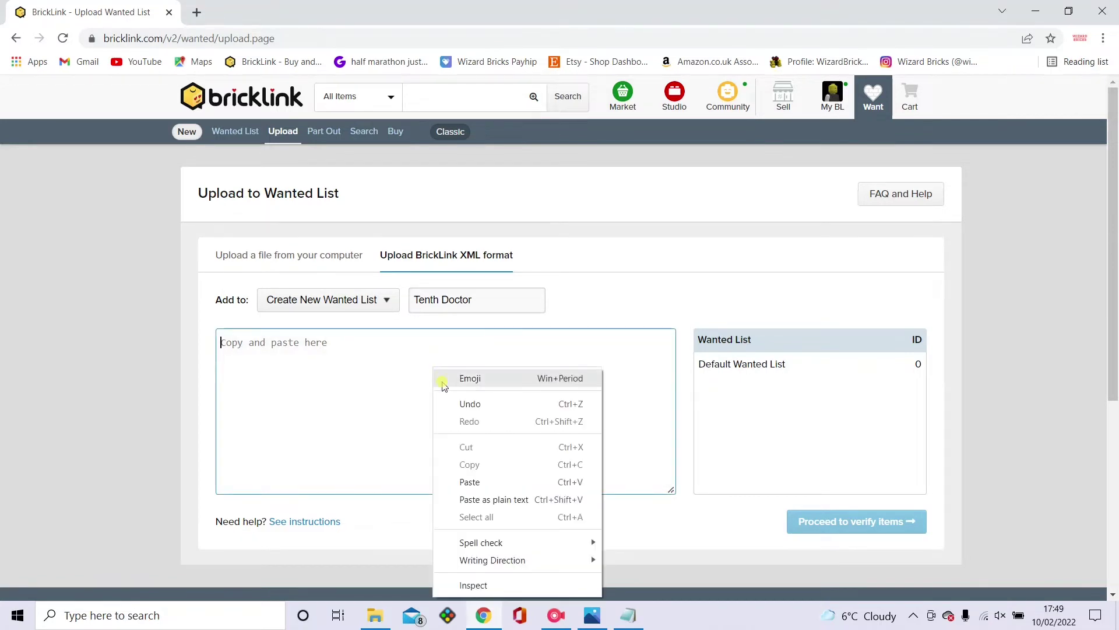
pyautogui.click(470, 482)
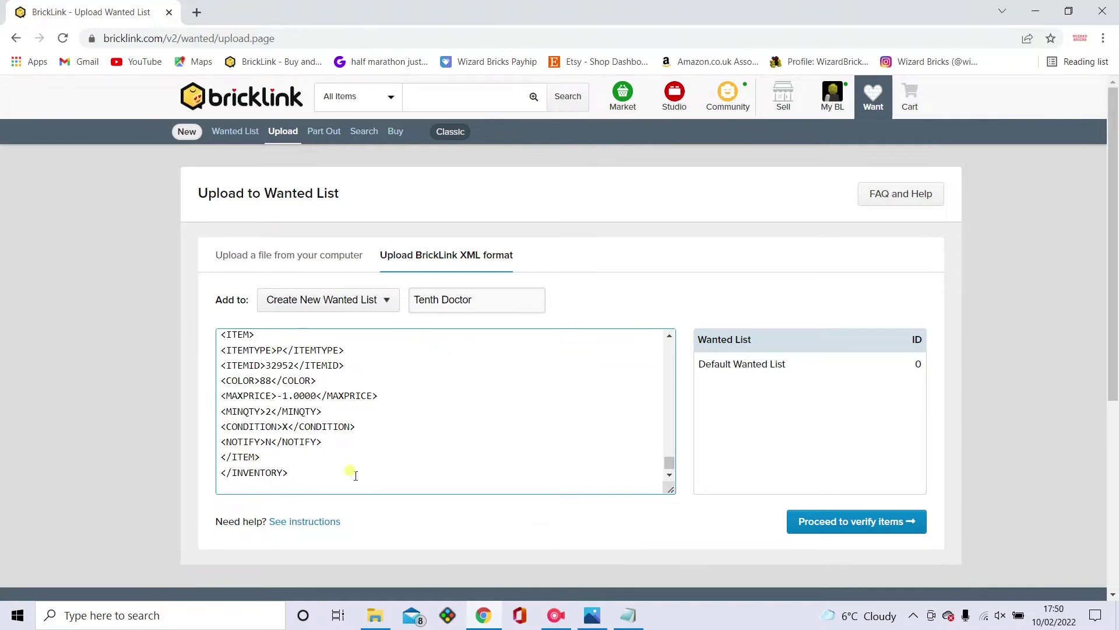
pyautogui.scroll(5, 359, 470)
pyautogui.scroll(5, 361, 470)
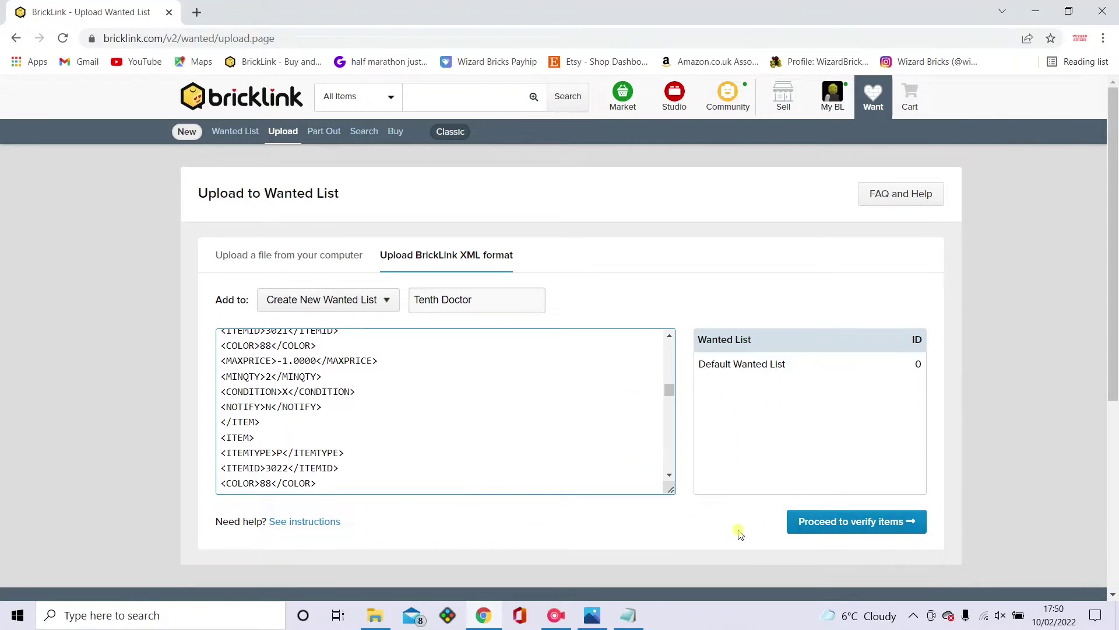
# Step: Verify the uploaded XML items and add all 51 parts to the Tenth Doctor wanted list
pyautogui.click(848, 535)
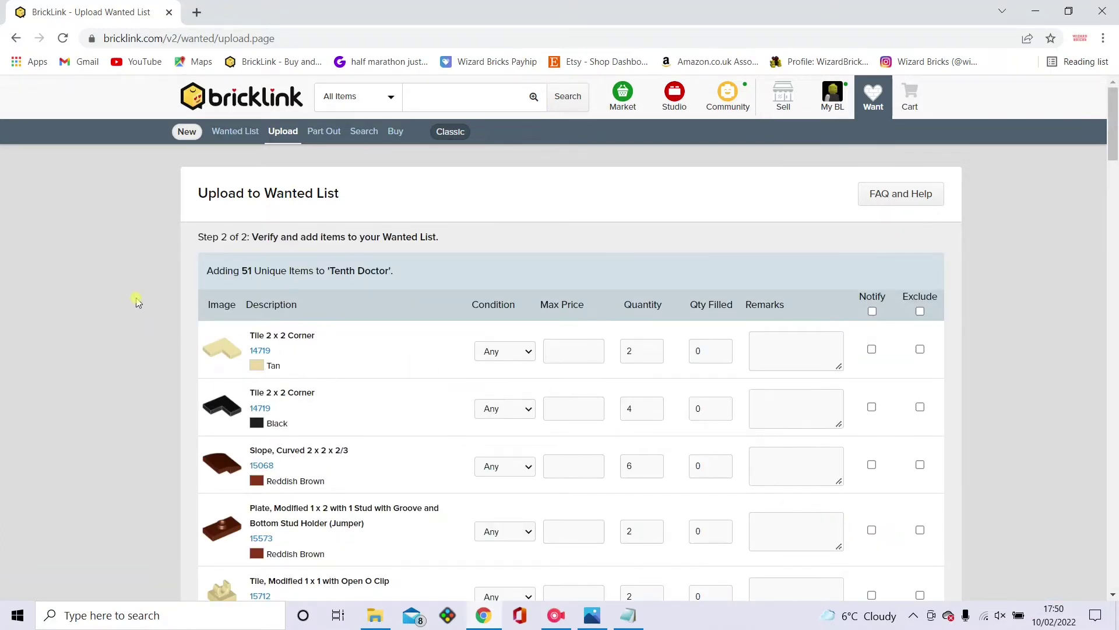
pyautogui.scroll(-4, 358, 339)
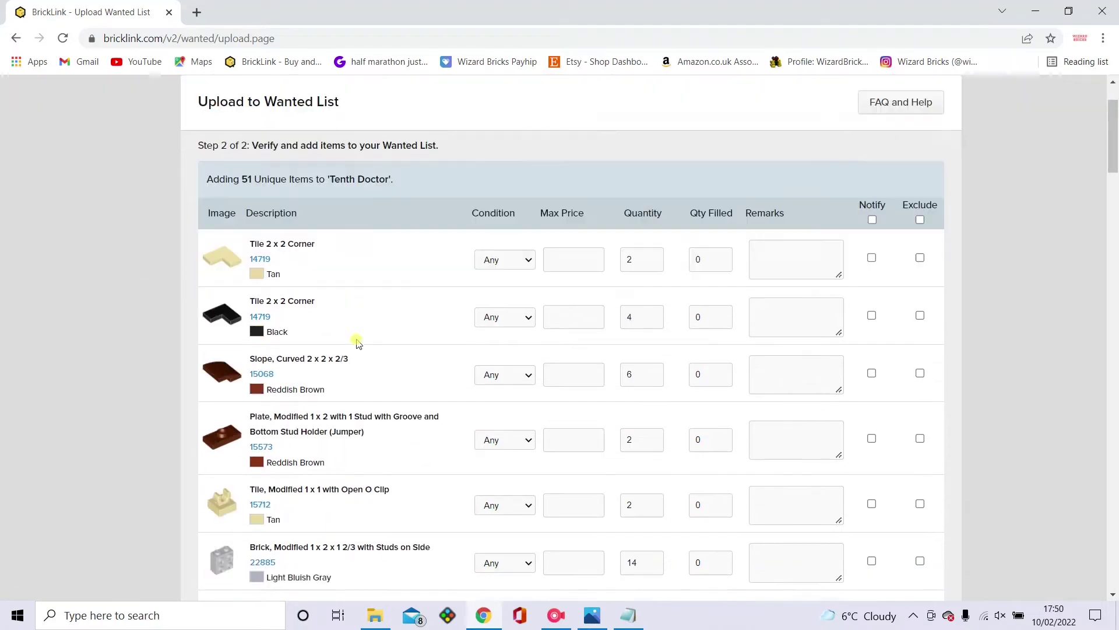
pyautogui.scroll(4, 357, 335)
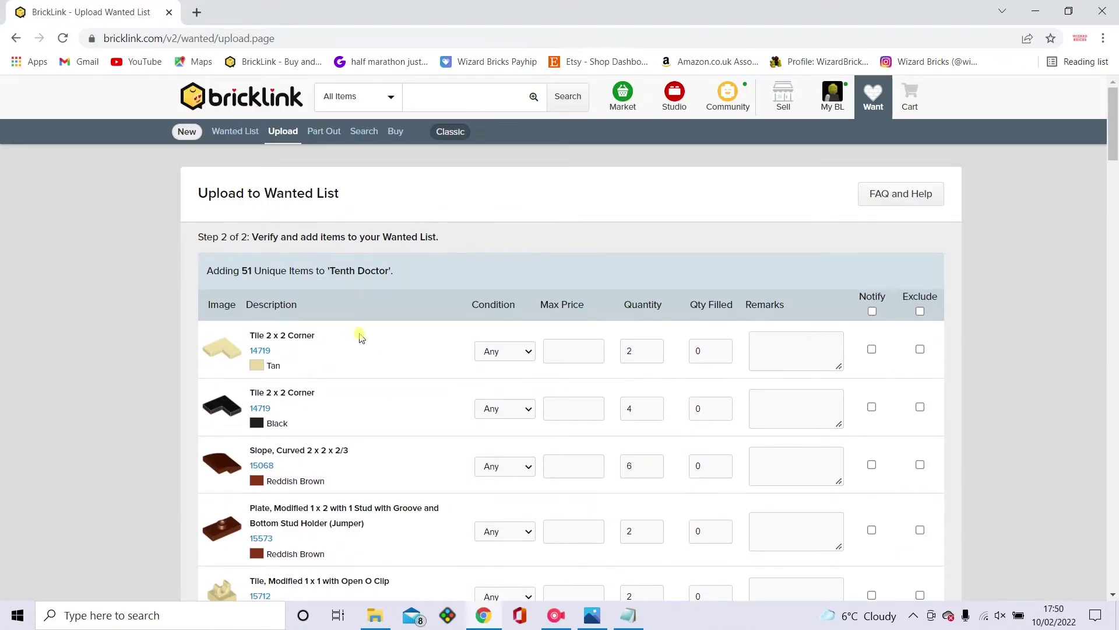
pyautogui.scroll(-10, 394, 329)
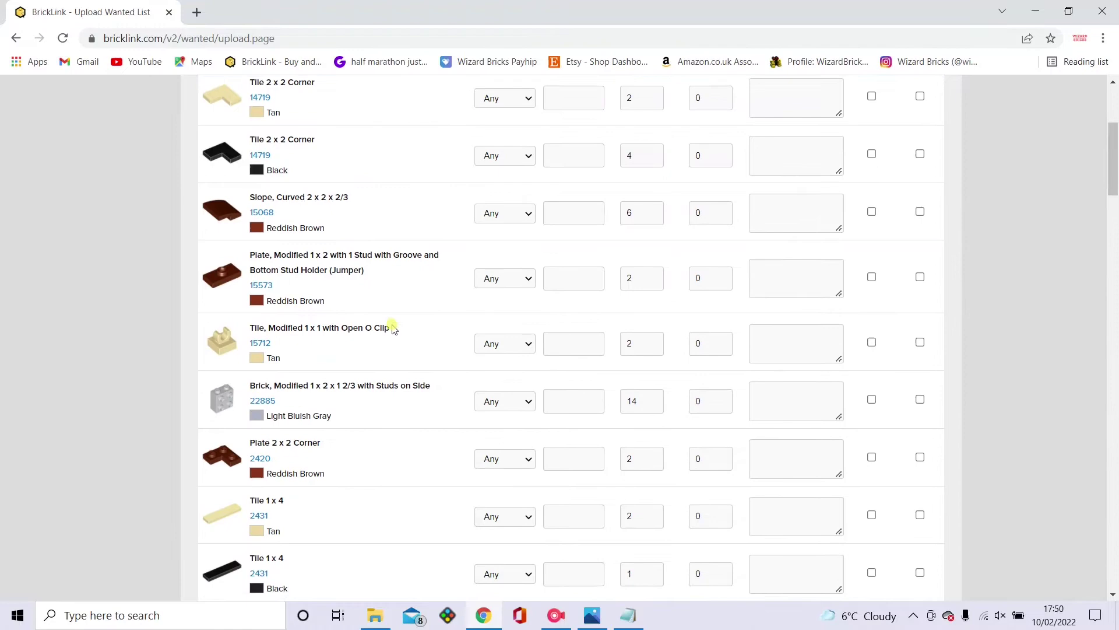
pyautogui.scroll(-4, 393, 329)
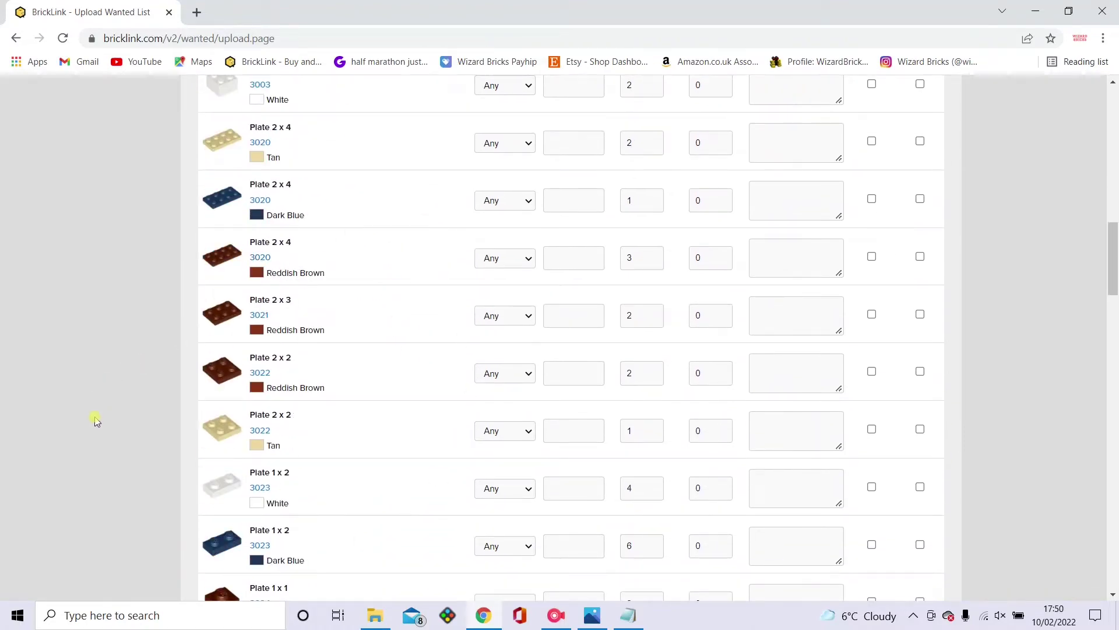
pyautogui.scroll(-8, 110, 418)
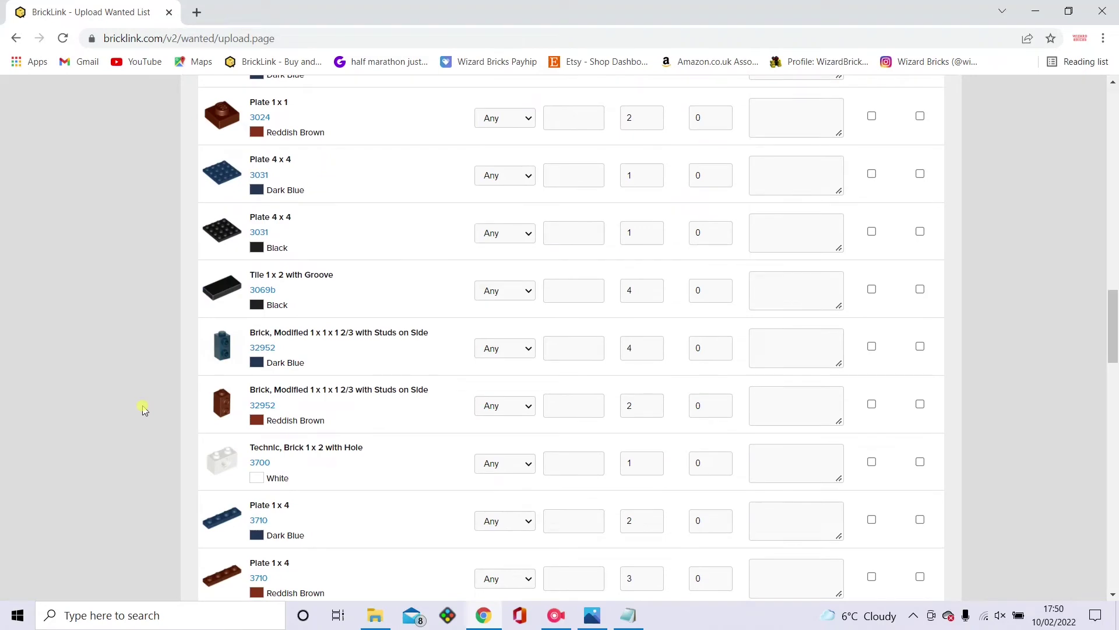
pyautogui.scroll(-18, 143, 408)
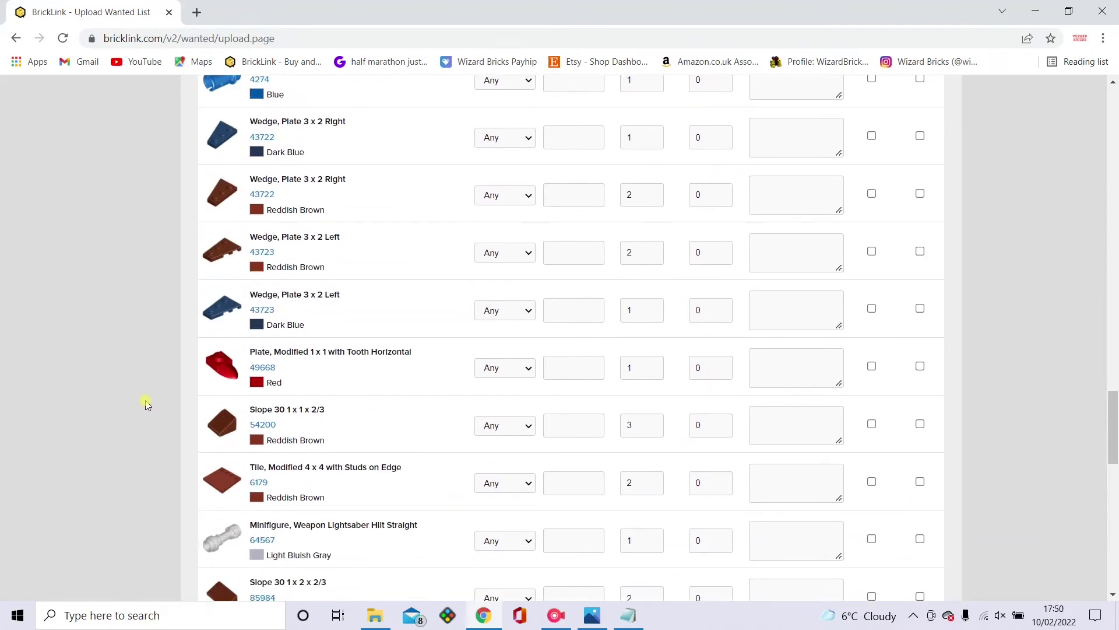
pyautogui.scroll(-4, 146, 403)
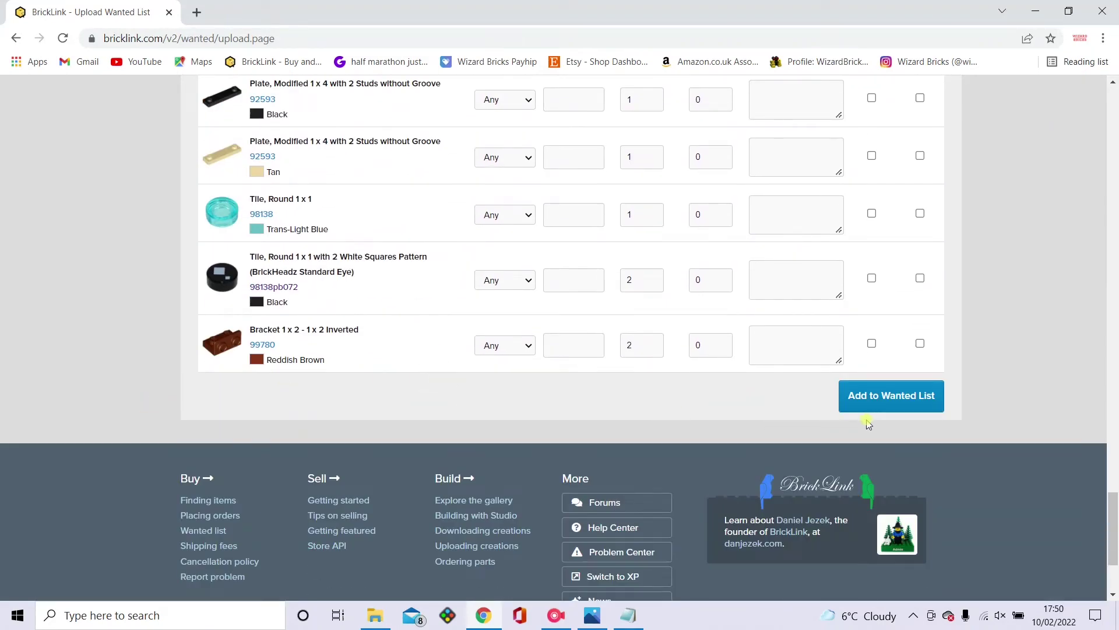
pyautogui.click(882, 411)
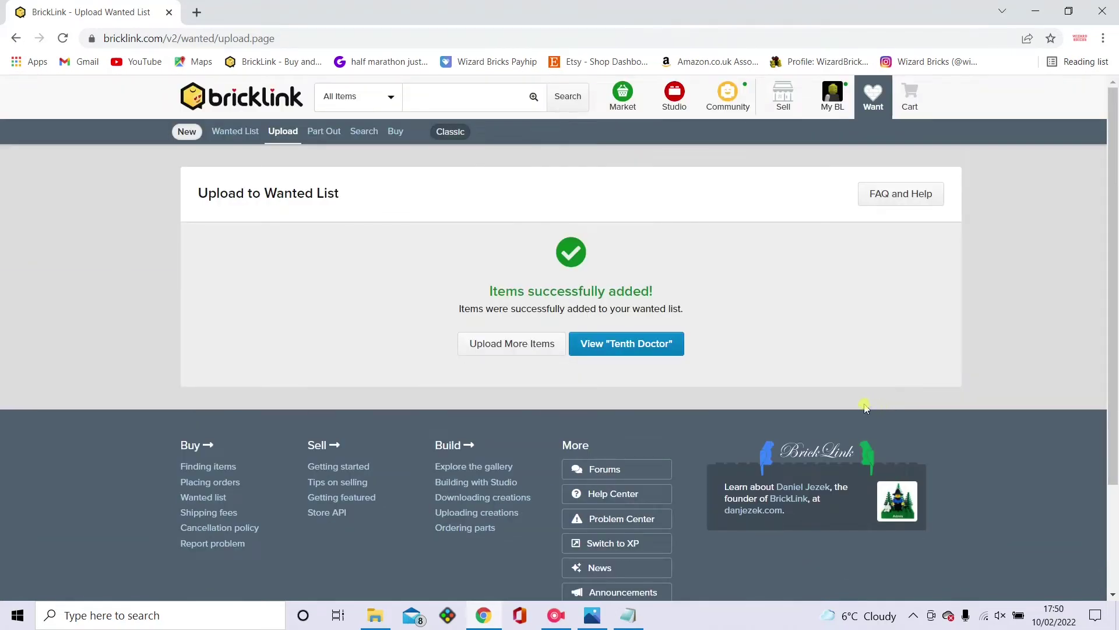
# Step: Open the Tenth Doctor wanted list and show 100 items per page
pyautogui.click(652, 353)
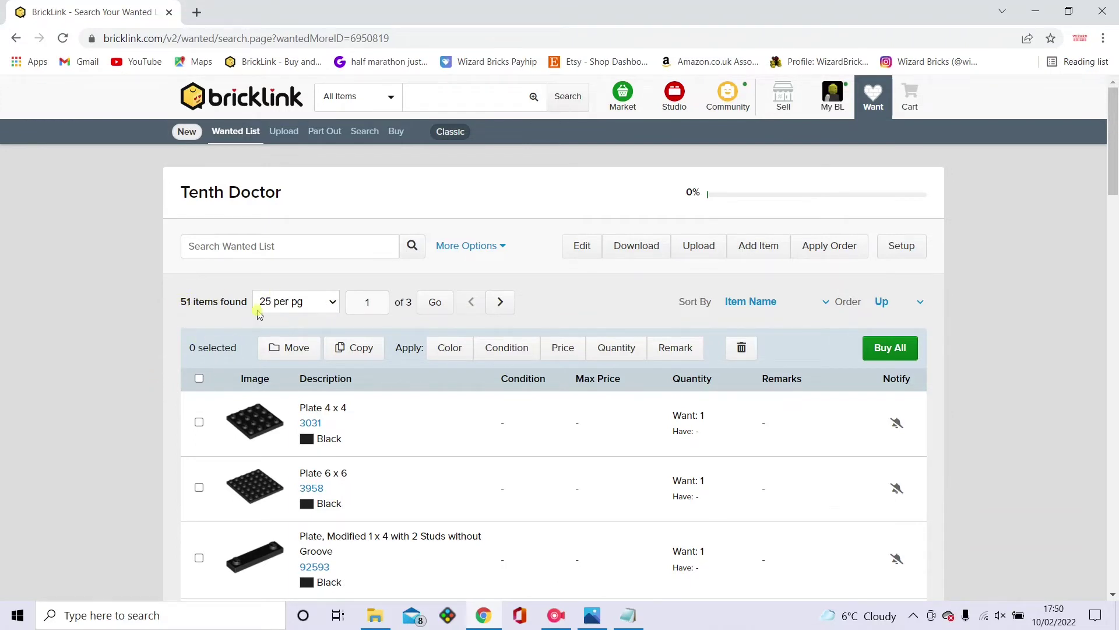
pyautogui.click(299, 307)
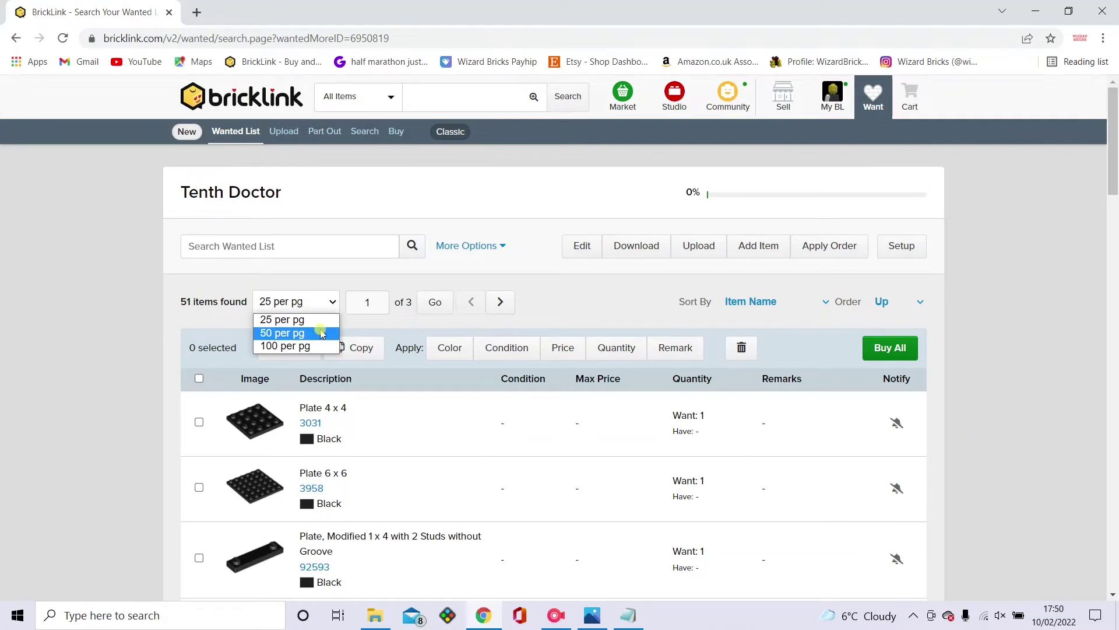
pyautogui.click(326, 349)
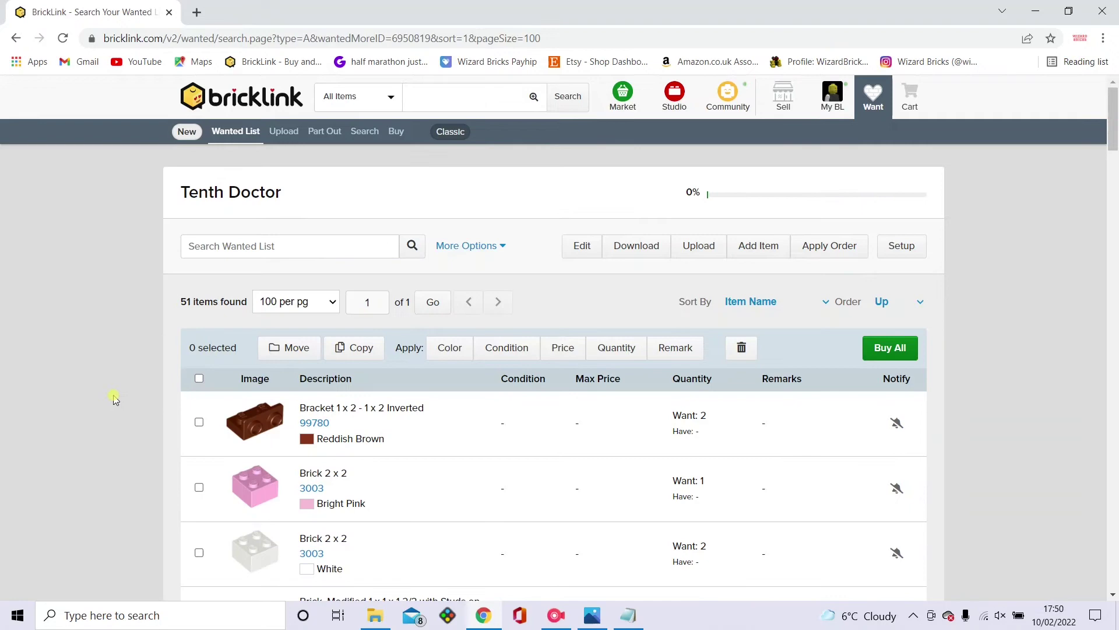
pyautogui.scroll(-4, 157, 365)
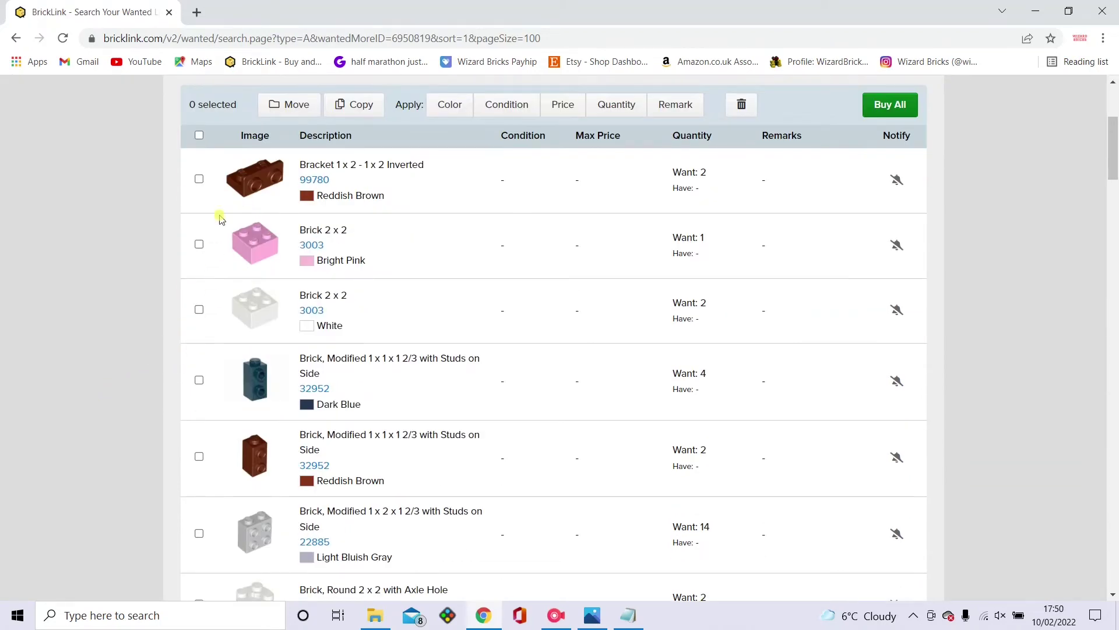
# Step: Try editing a row's Condition, leave it at Any, and cancel the edits
pyautogui.click(507, 180)
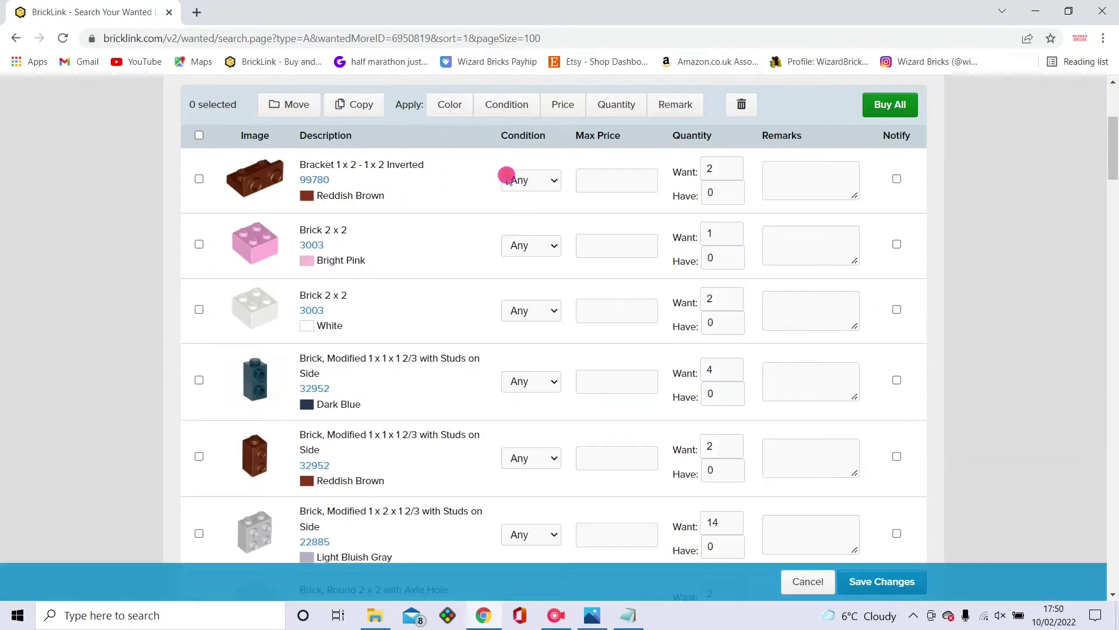
pyautogui.click(552, 185)
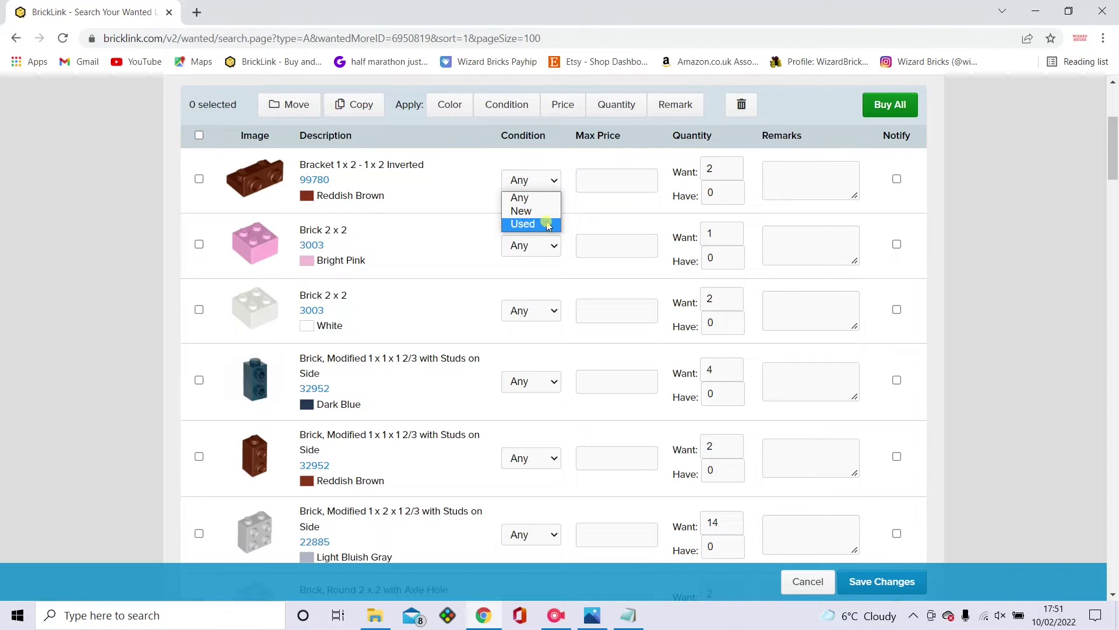
pyautogui.click(573, 215)
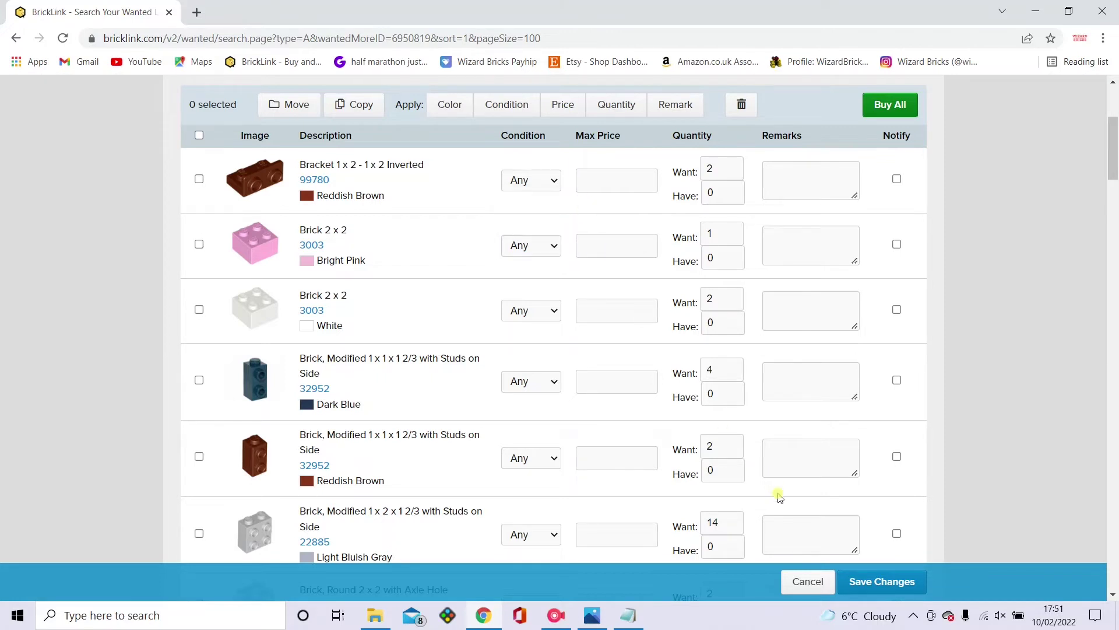
pyautogui.click(808, 582)
pyautogui.scroll(4, 976, 329)
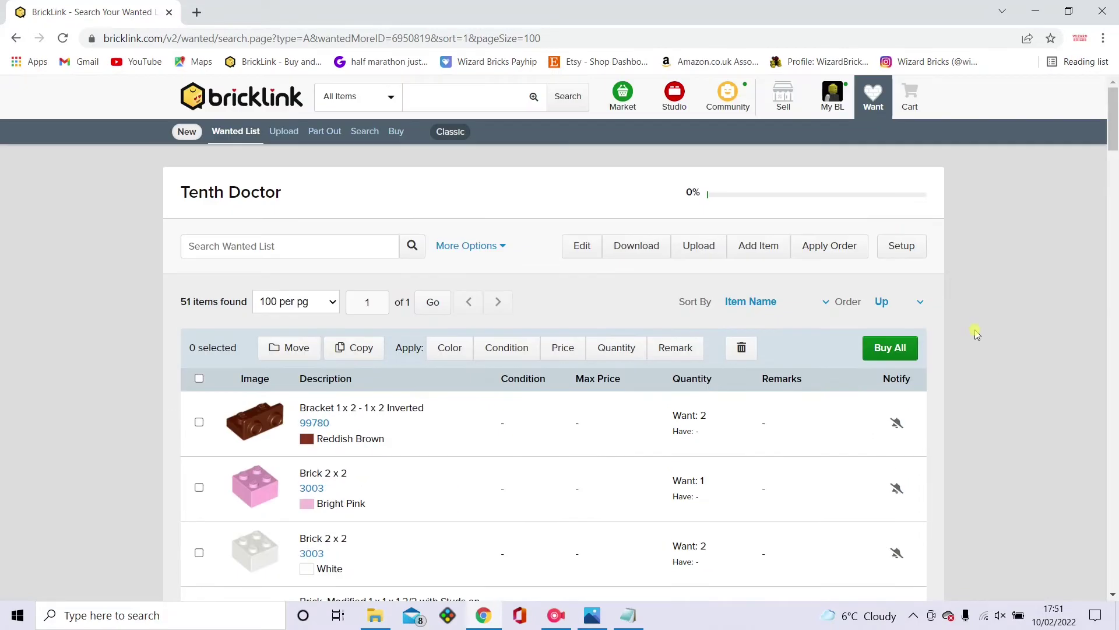
pyautogui.scroll(-4, 806, 374)
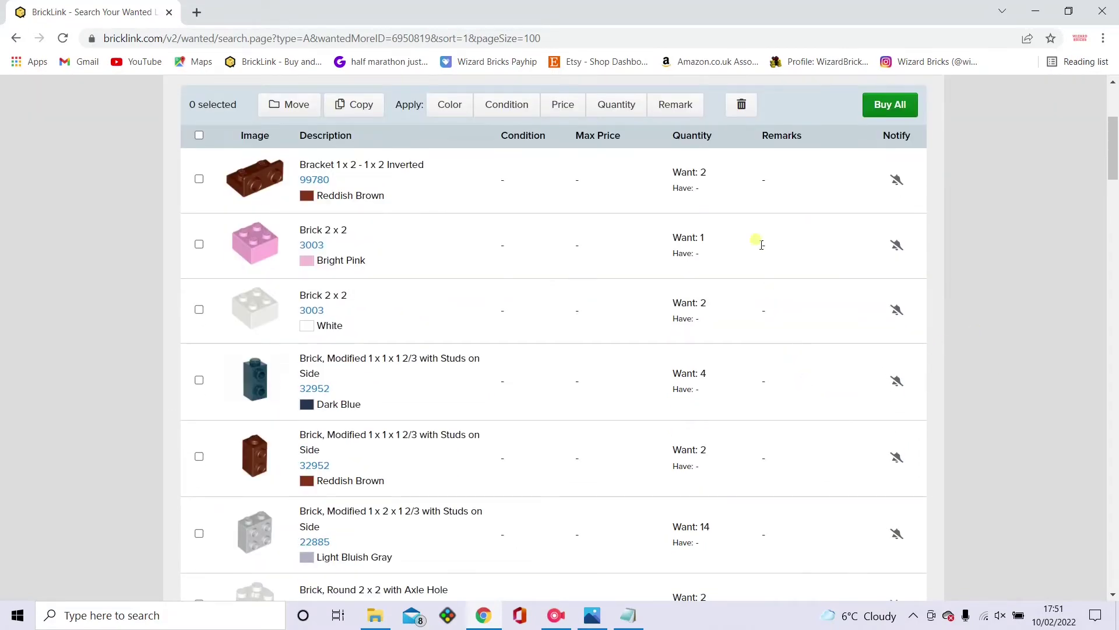
pyautogui.click(694, 175)
pyautogui.click(714, 188)
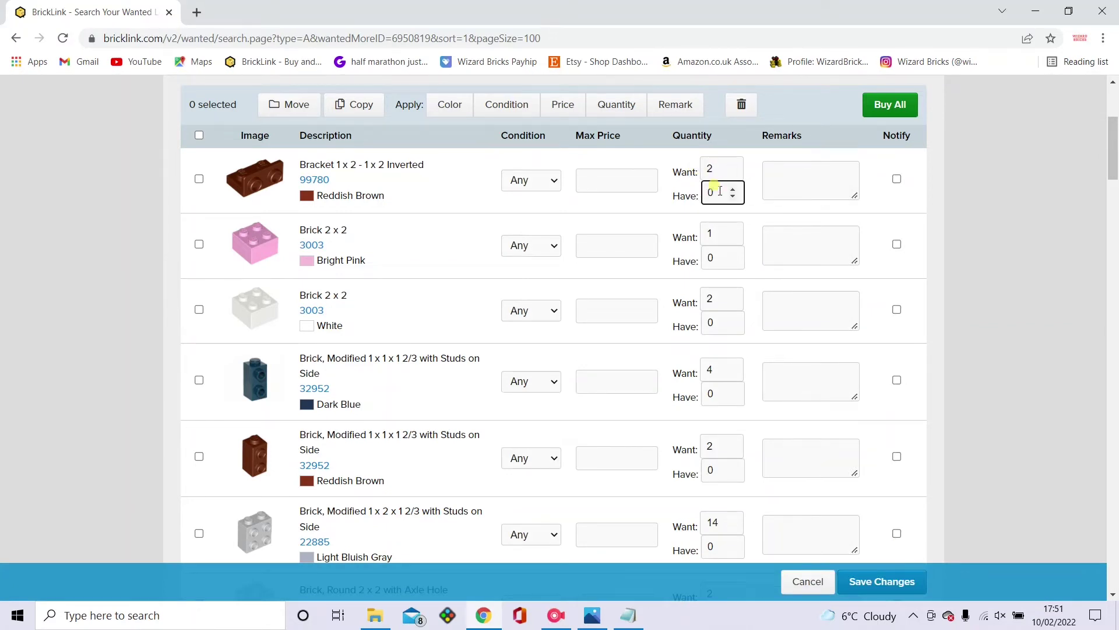
pyautogui.write('2')
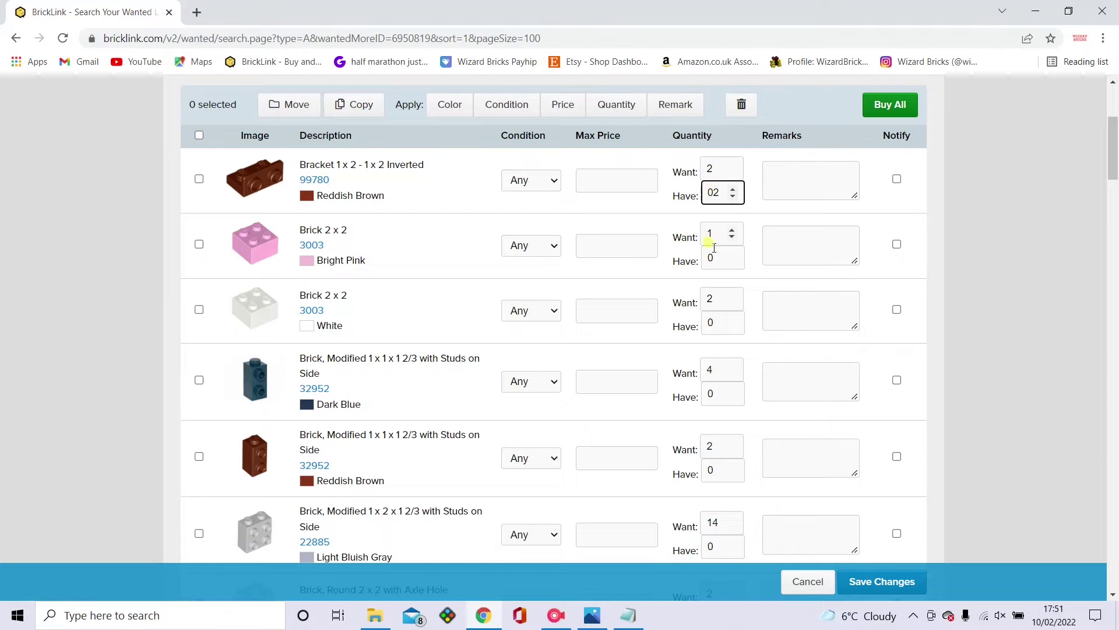
pyautogui.click(880, 588)
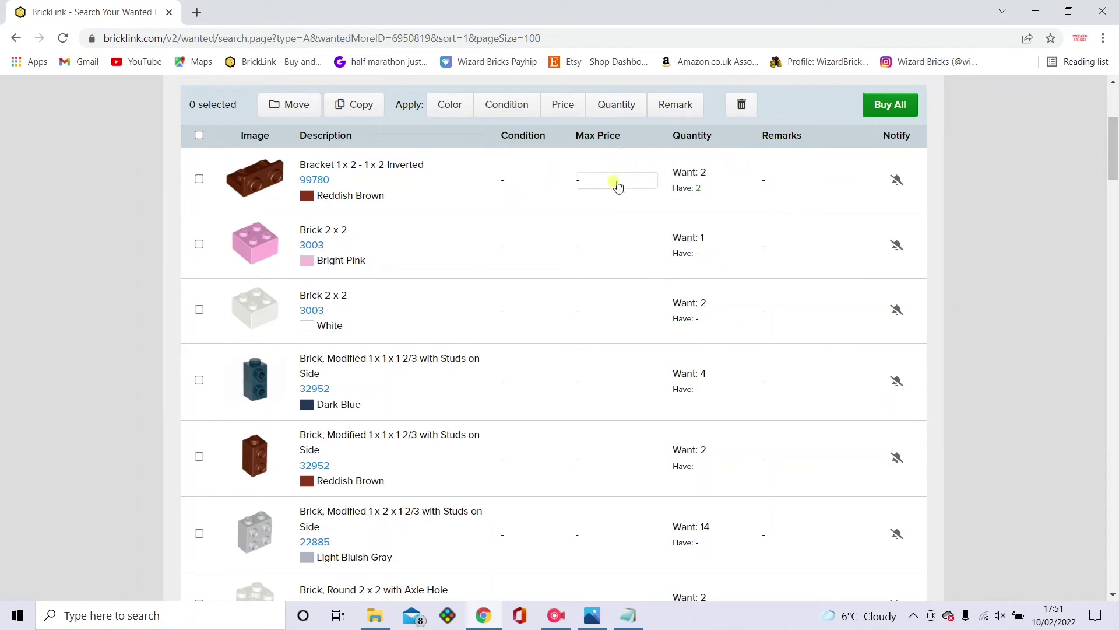
pyautogui.click(700, 199)
pyautogui.click(719, 189)
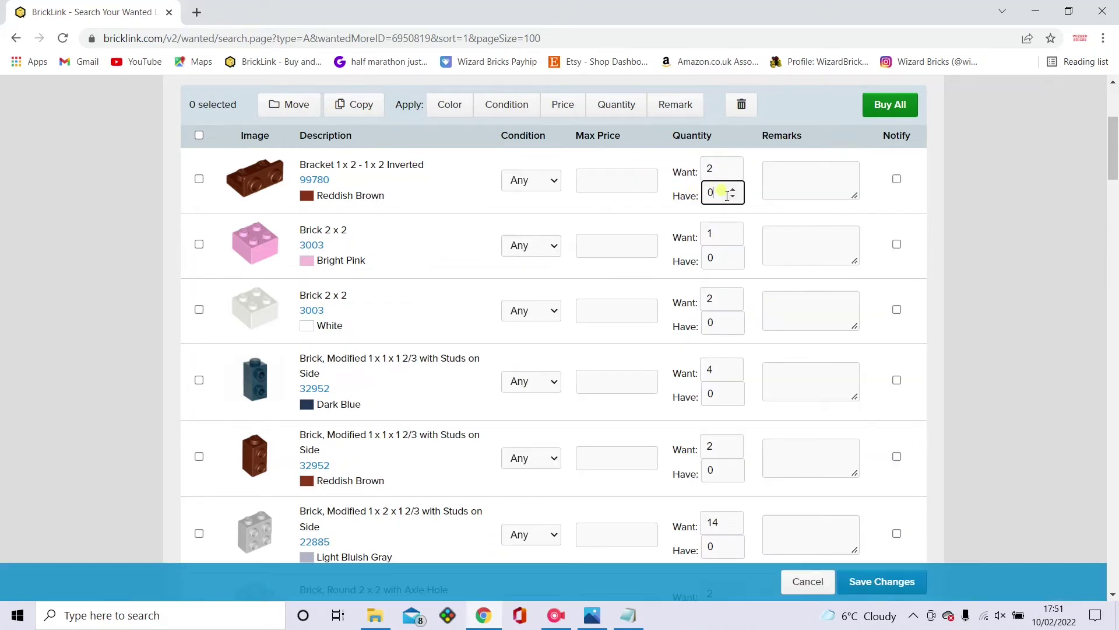
pyautogui.write('0')
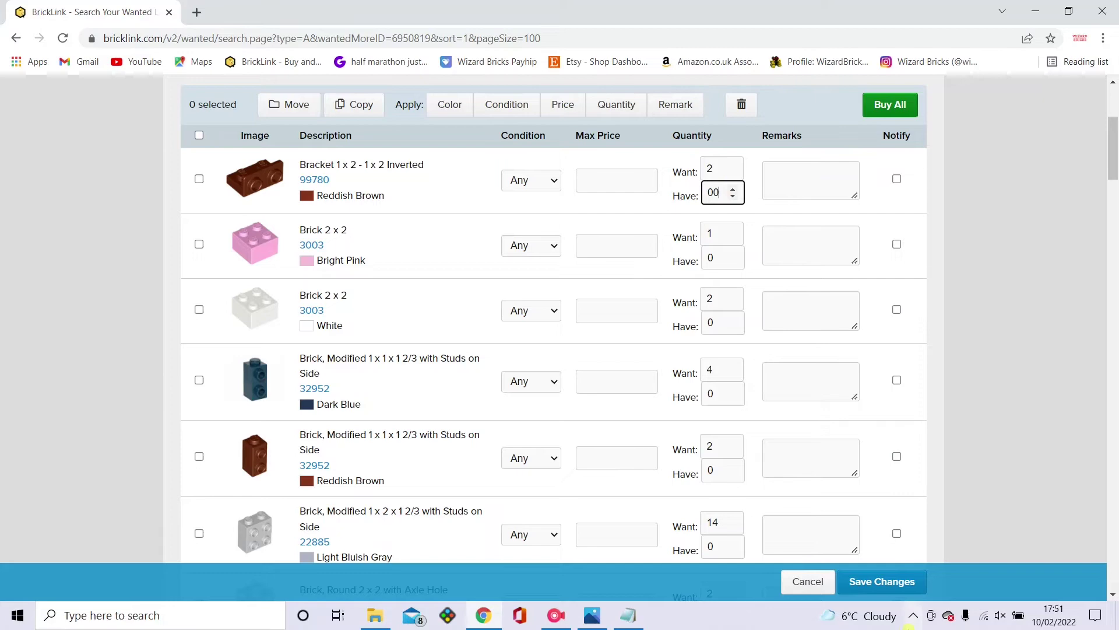
pyautogui.click(882, 581)
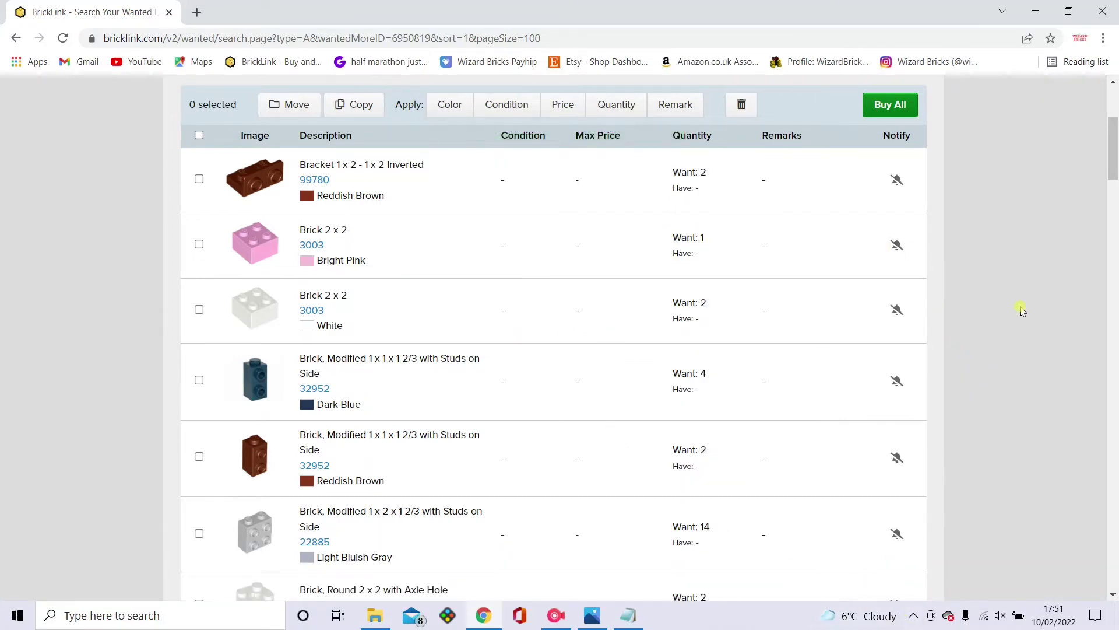
pyautogui.scroll(-15, 814, 280)
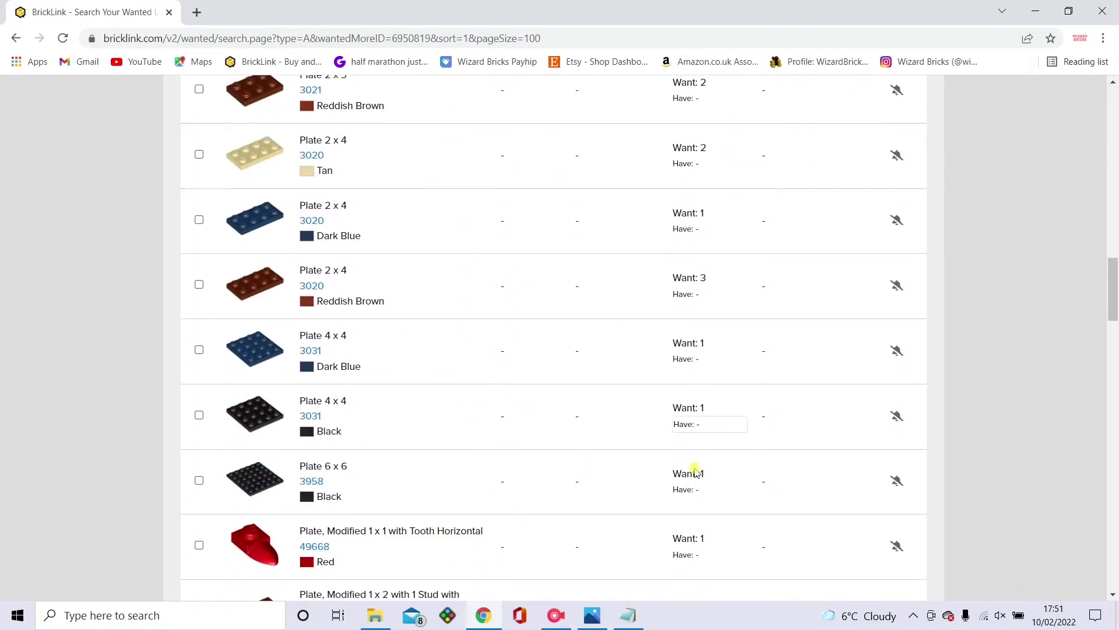
pyautogui.scroll(-20, 695, 471)
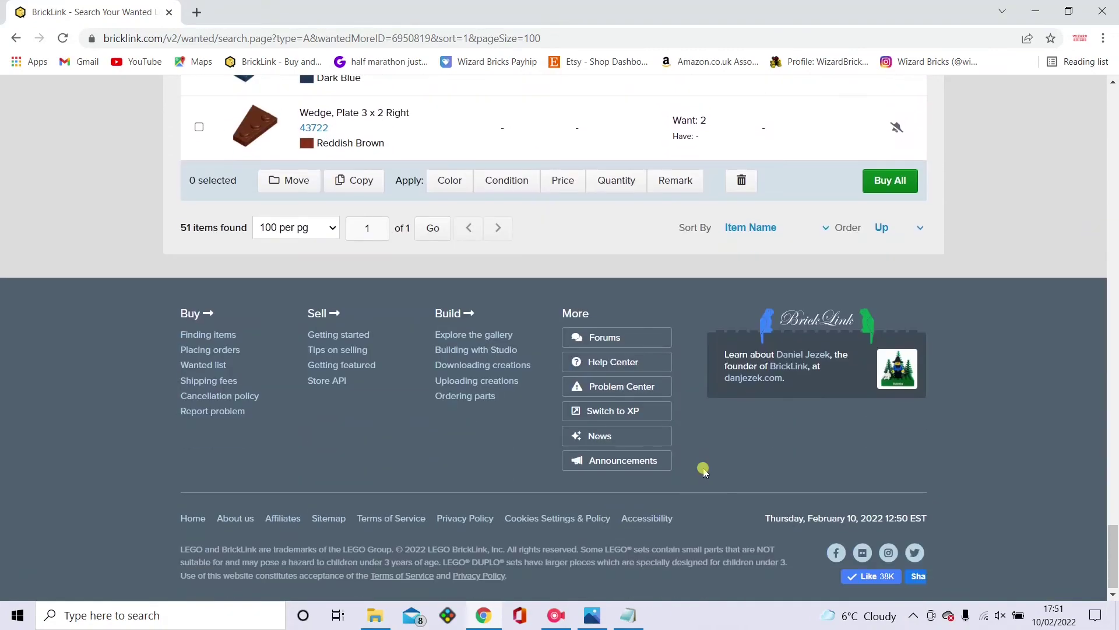
pyautogui.scroll(20, 704, 472)
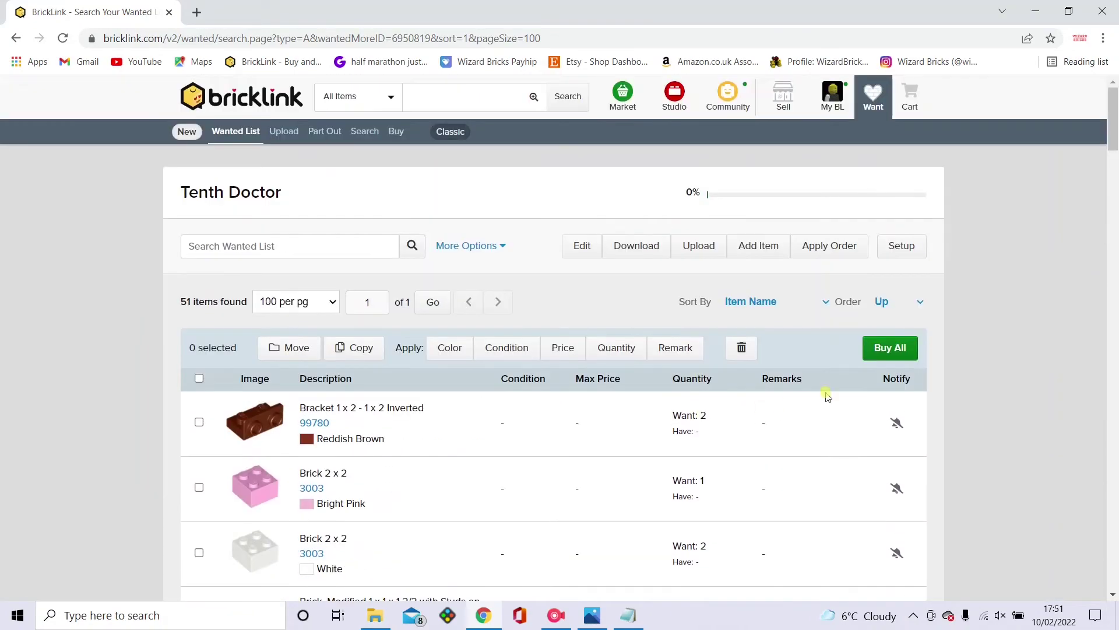
pyautogui.click(888, 355)
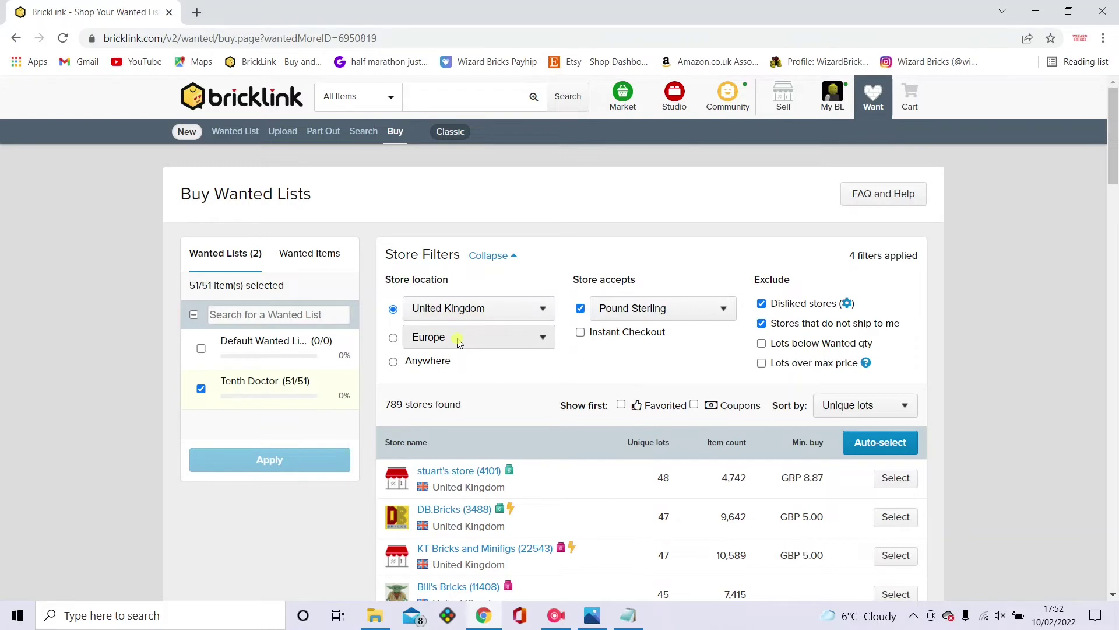
pyautogui.click(519, 312)
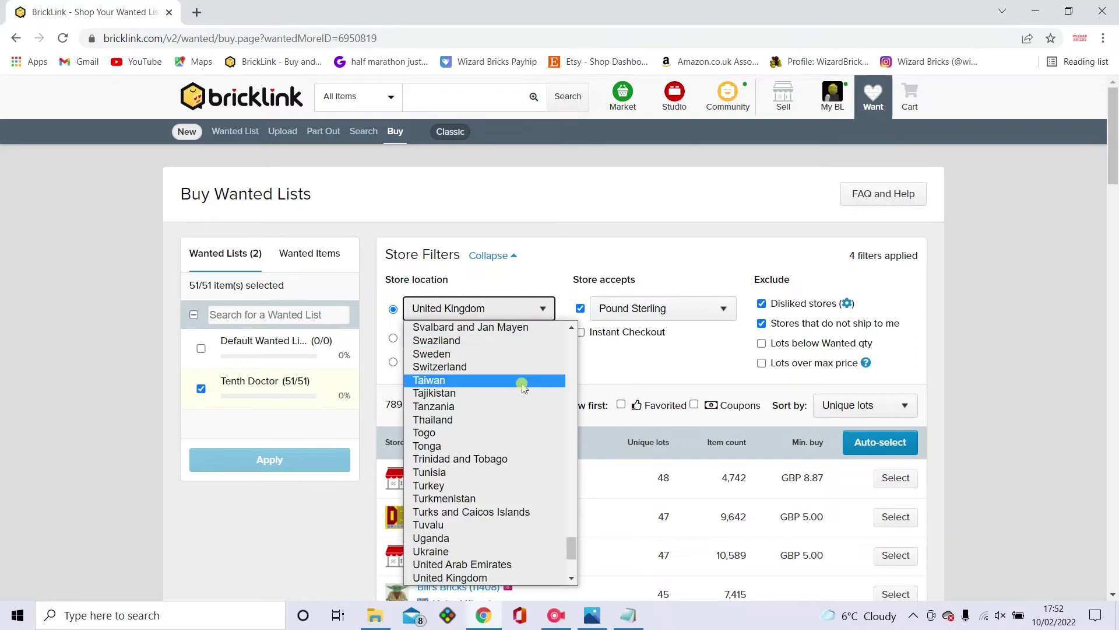
pyautogui.scroll(-3, 537, 507)
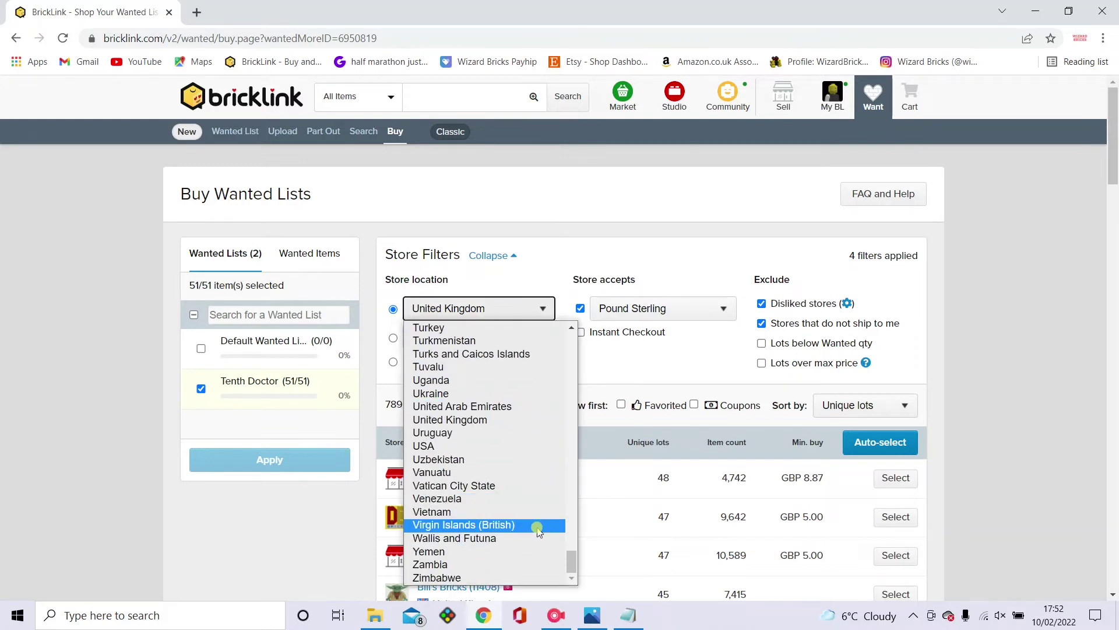
pyautogui.scroll(8, 537, 530)
pyautogui.scroll(20, 537, 529)
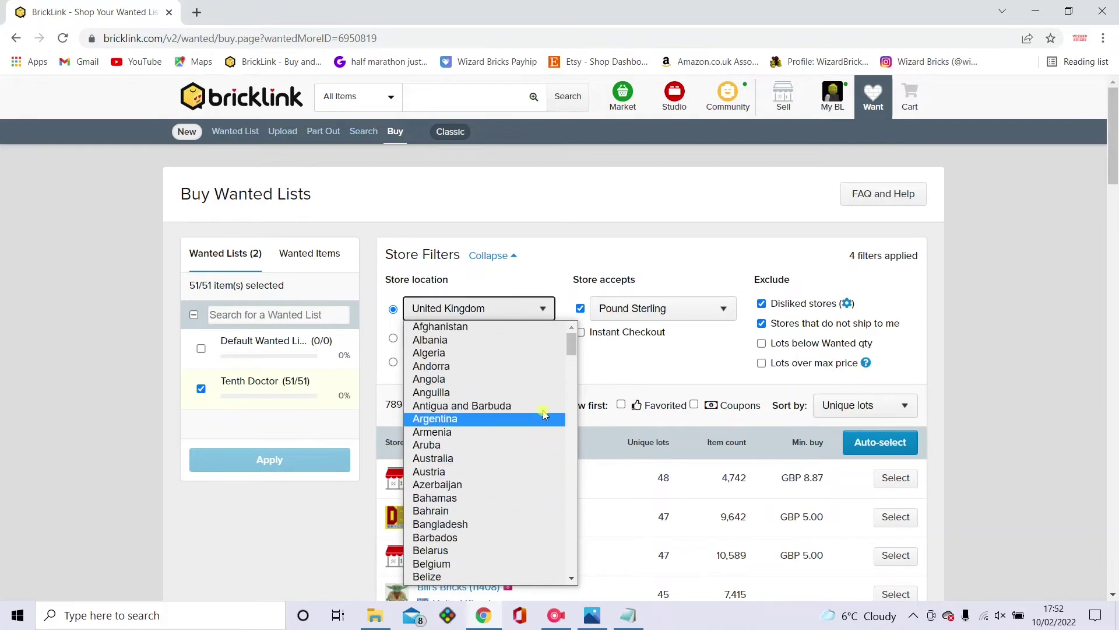
pyautogui.click(544, 307)
pyautogui.click(540, 337)
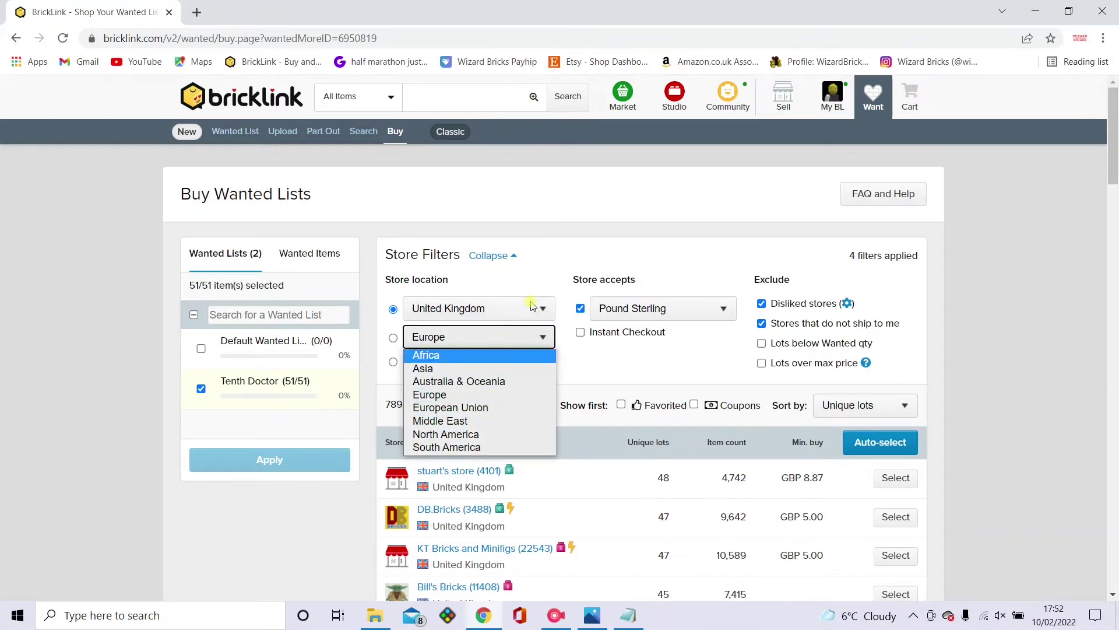
pyautogui.click(550, 271)
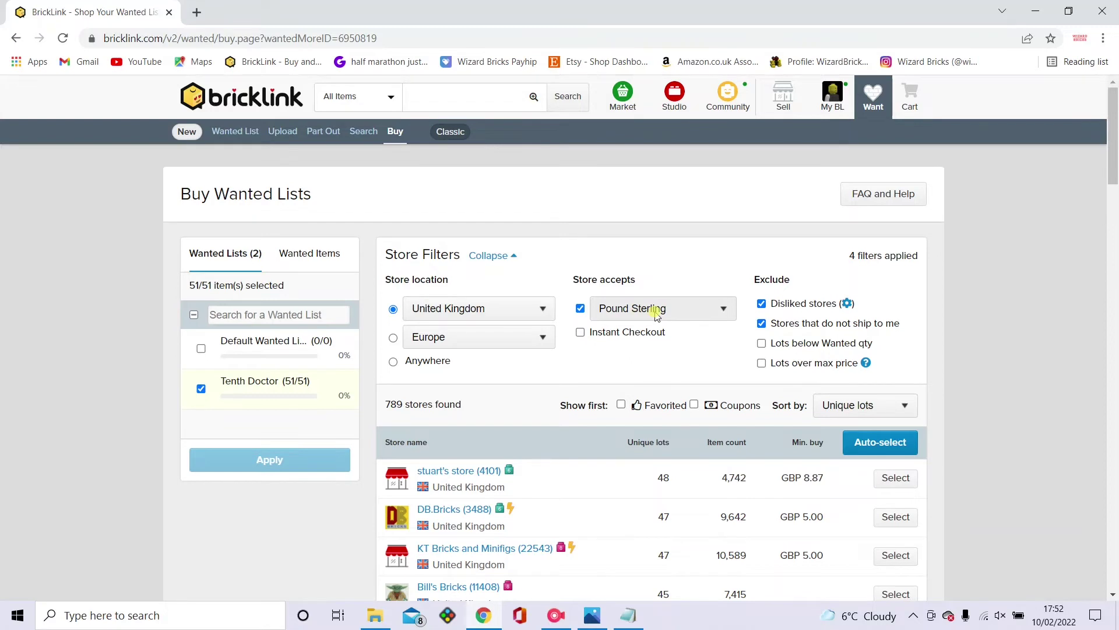
# Step: Check the Store accepts currency options, keeping Pound Sterling
pyautogui.click(723, 311)
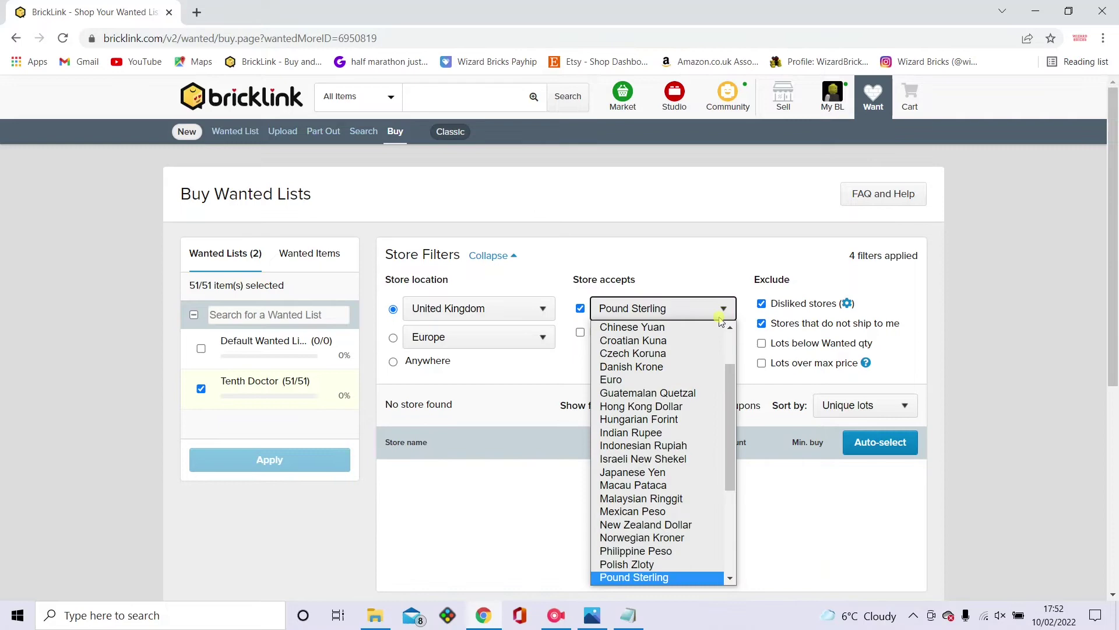
pyautogui.scroll(1, 677, 542)
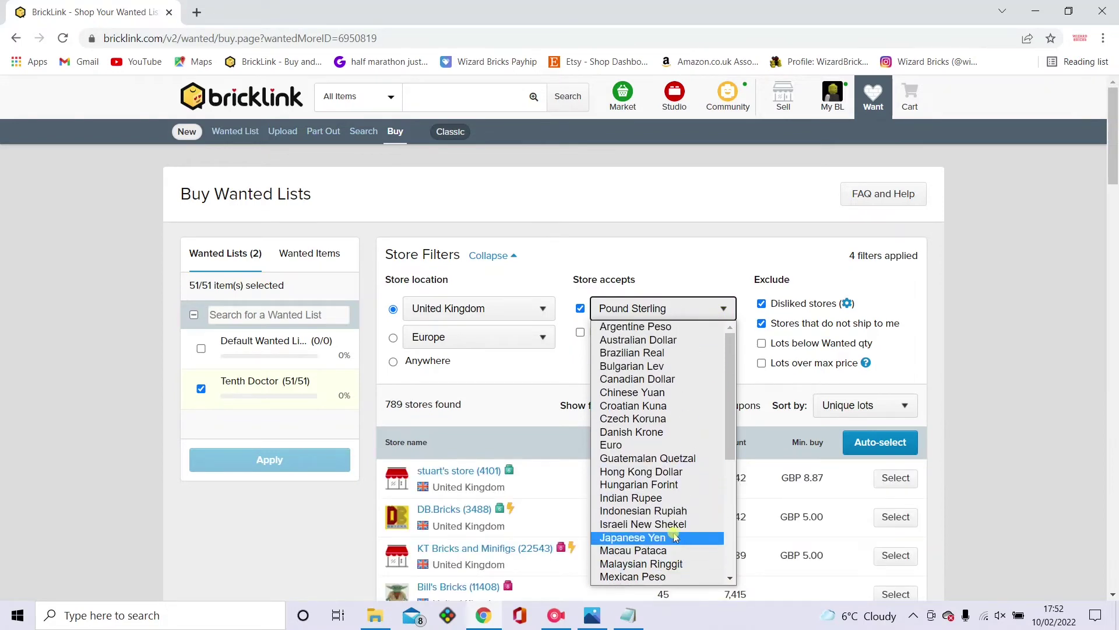
pyautogui.scroll(-4, 676, 466)
pyautogui.scroll(5, 676, 438)
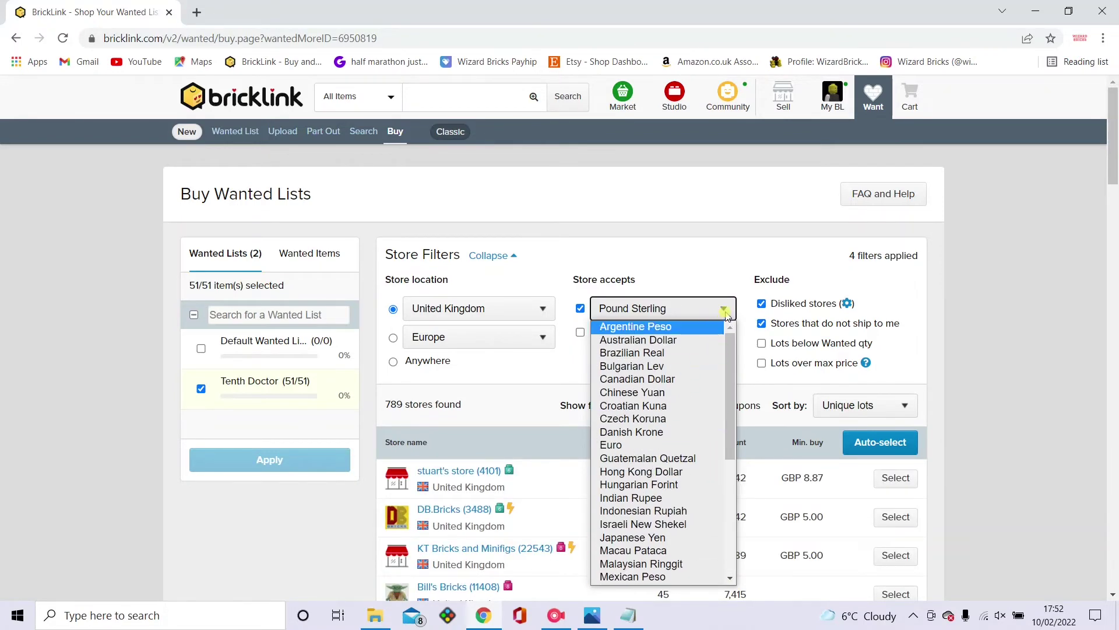
pyautogui.click(723, 309)
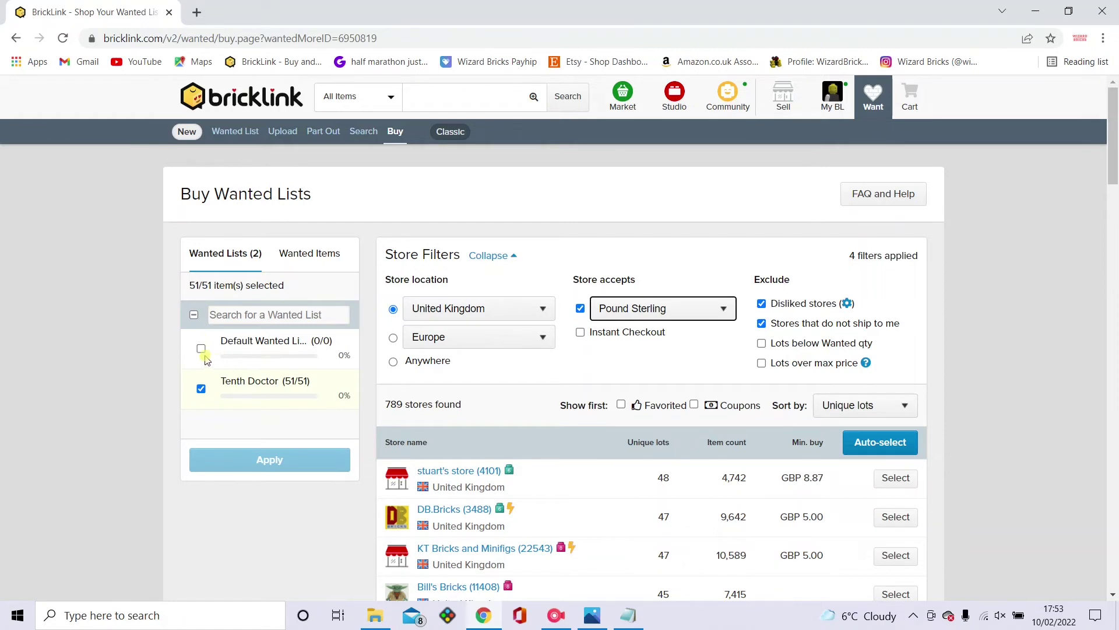
# Step: Show the list's individual wanted items, all 51 parts ticked with quantities
pyautogui.click(315, 265)
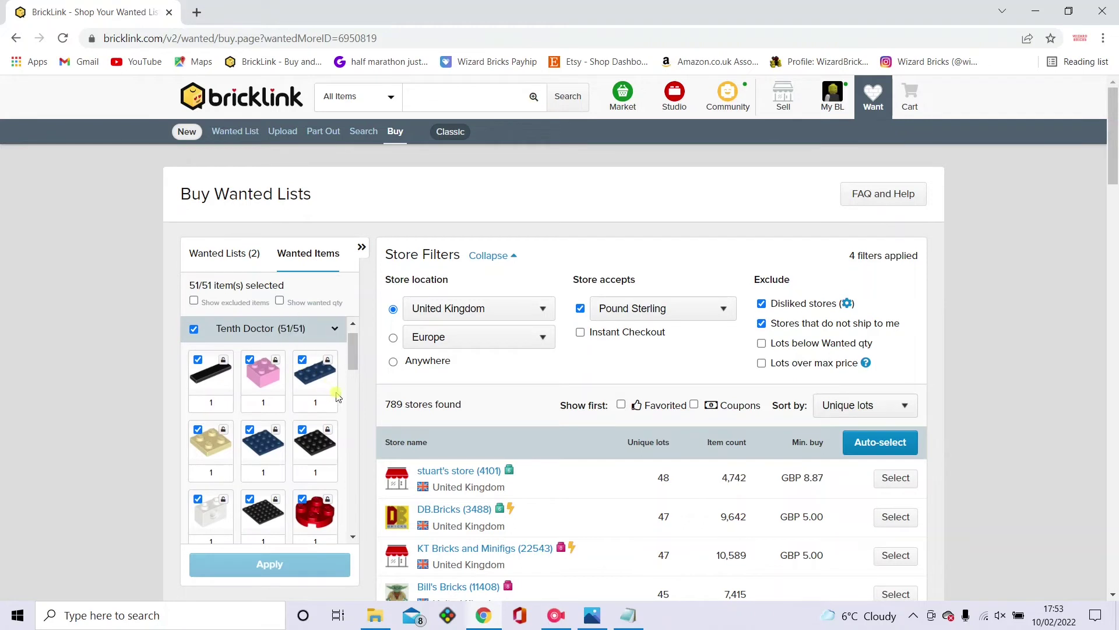
pyautogui.scroll(-10, 343, 397)
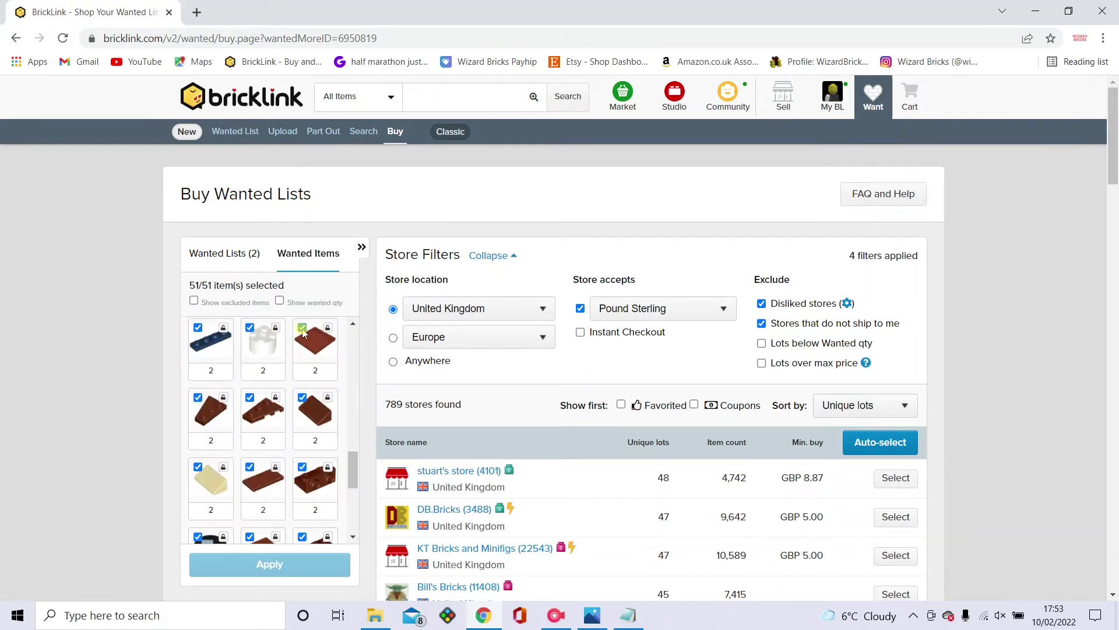
pyautogui.scroll(10, 294, 385)
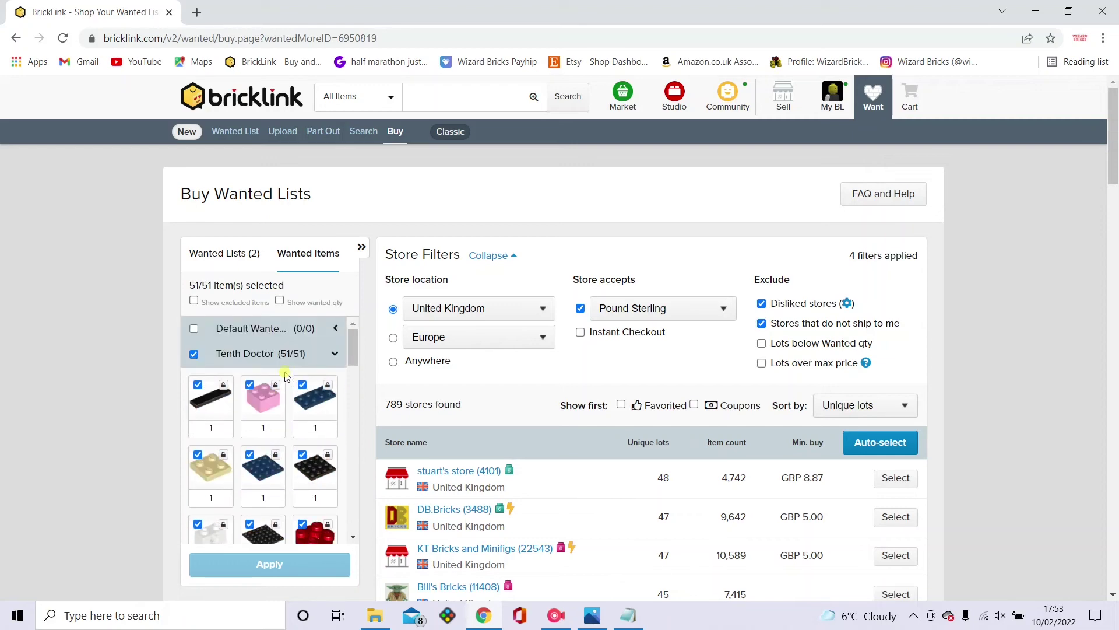
pyautogui.scroll(-4, 979, 341)
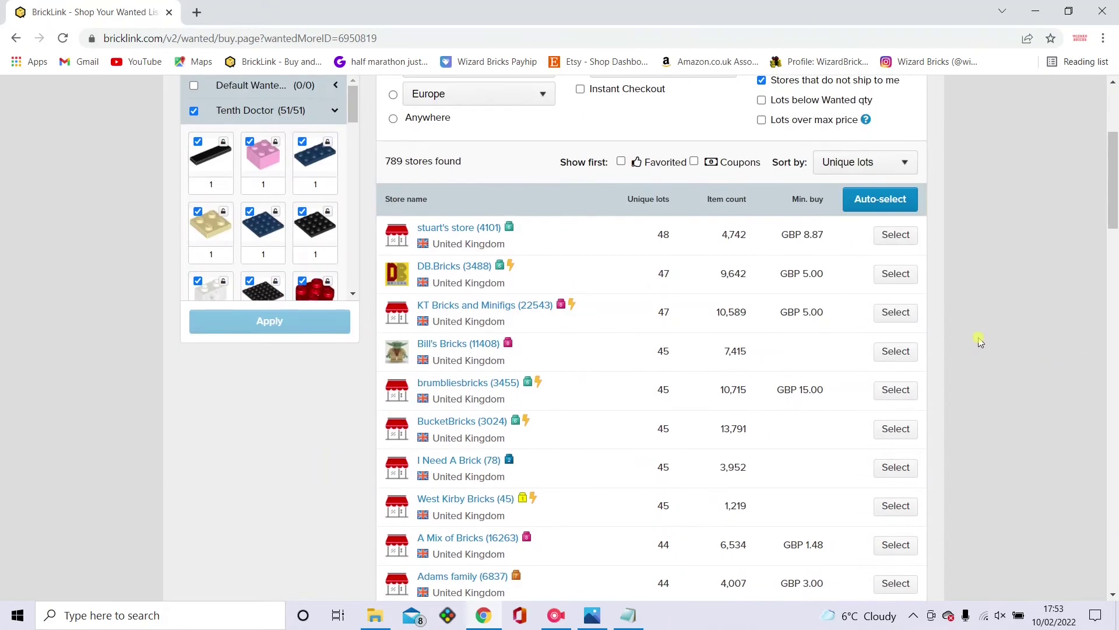
pyautogui.scroll(4, 980, 342)
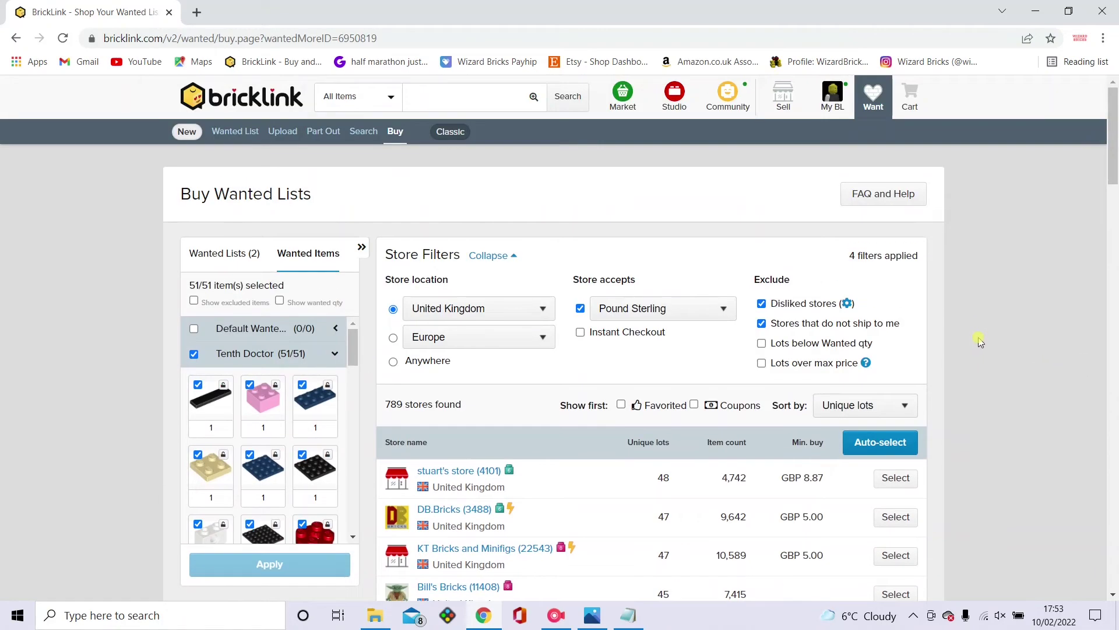
# Step: Auto-select stores with the below-Minimum-Buy option off, yielding three UK stores at GBP 10.47
pyautogui.click(881, 443)
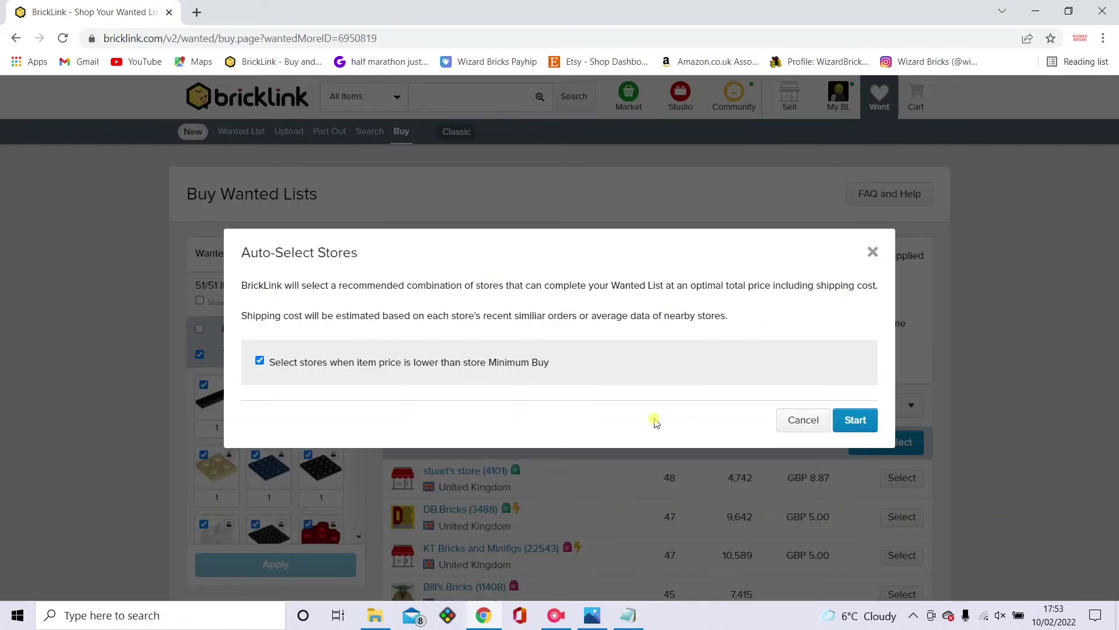
pyautogui.moveTo(285, 353); pyautogui.dragTo(275, 392)
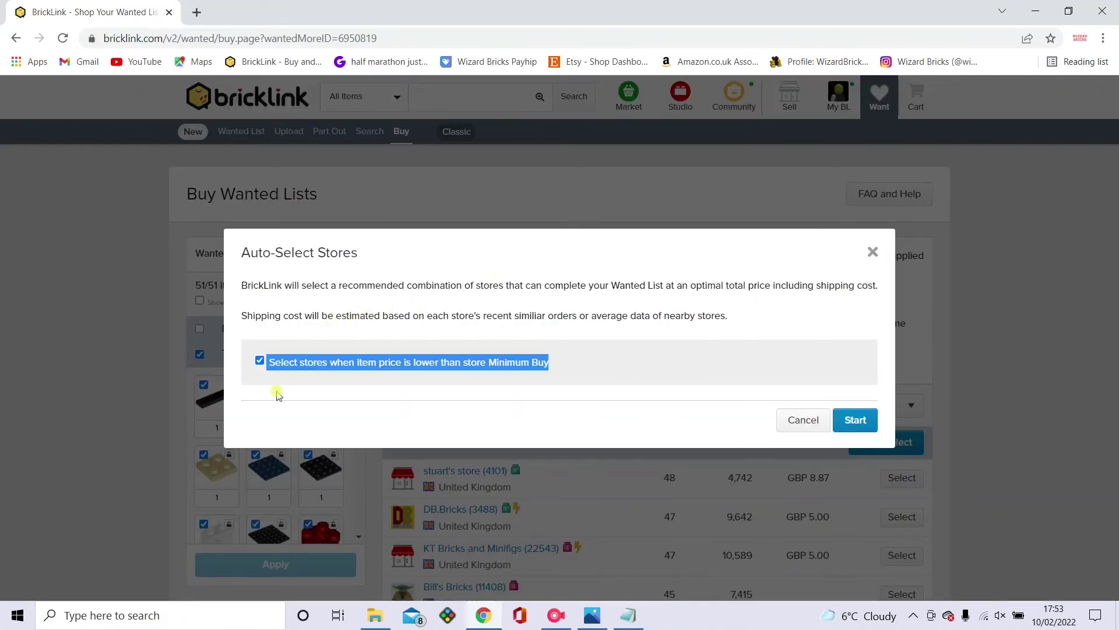
pyautogui.click(315, 341)
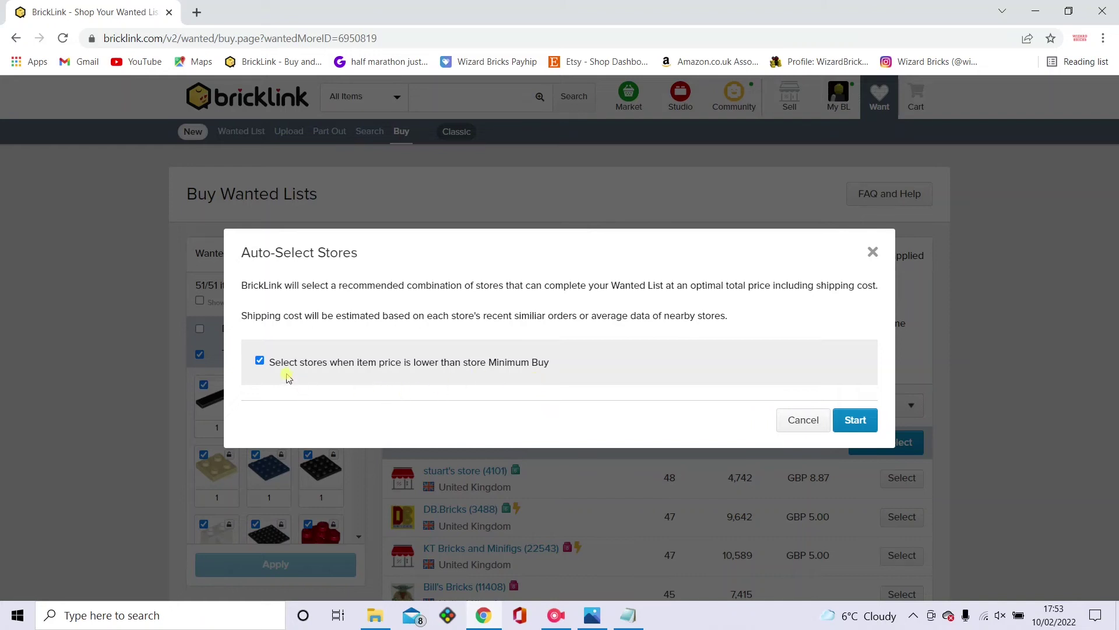
pyautogui.click(260, 361)
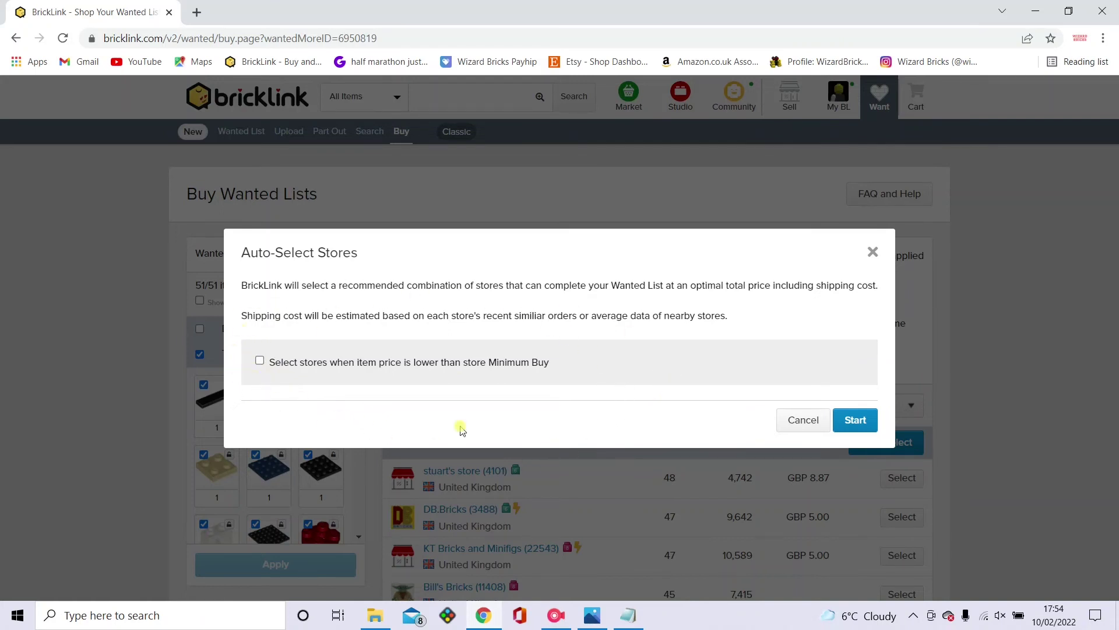
pyautogui.click(857, 420)
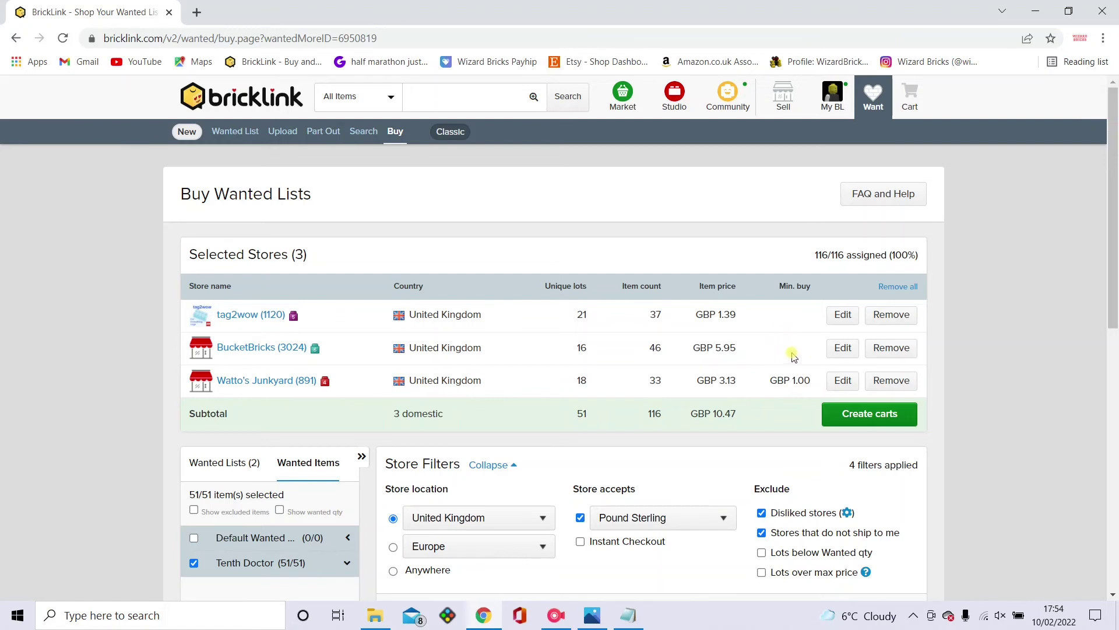
# Step: Review the Selected Stores table, checking the 116/116 assigned item total
pyautogui.rightClick(725, 391)
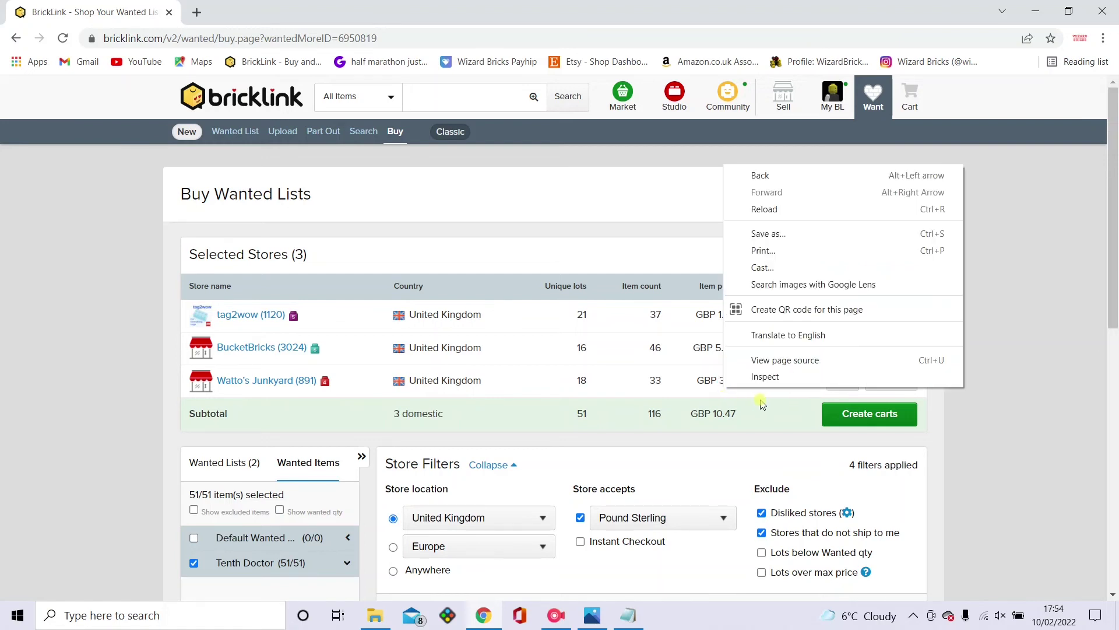
pyautogui.click(763, 403)
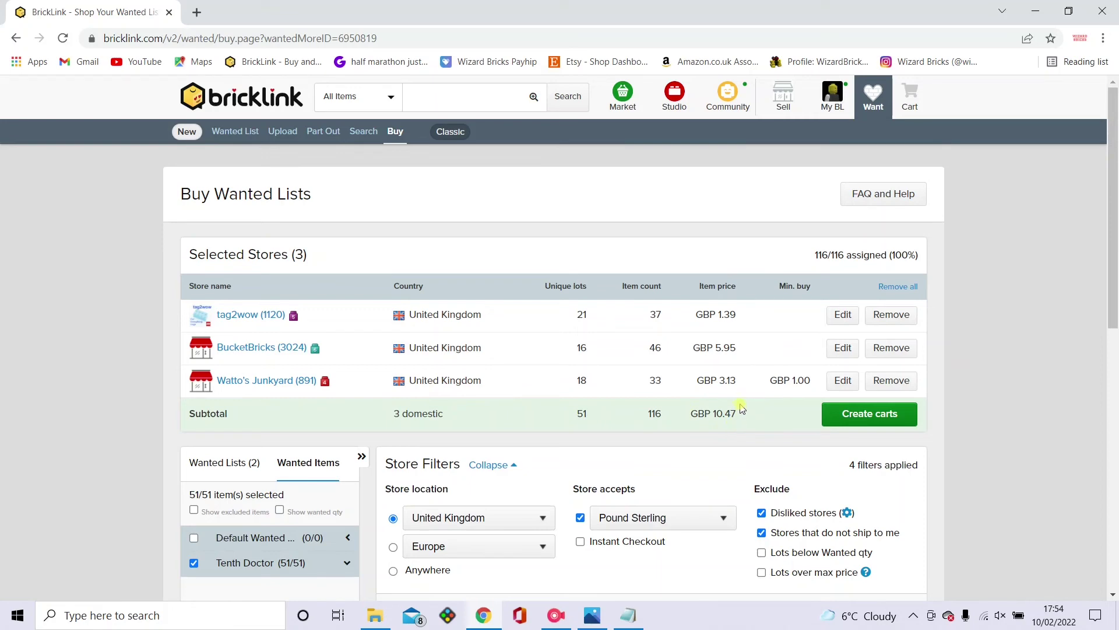
pyautogui.scroll(-4, 751, 429)
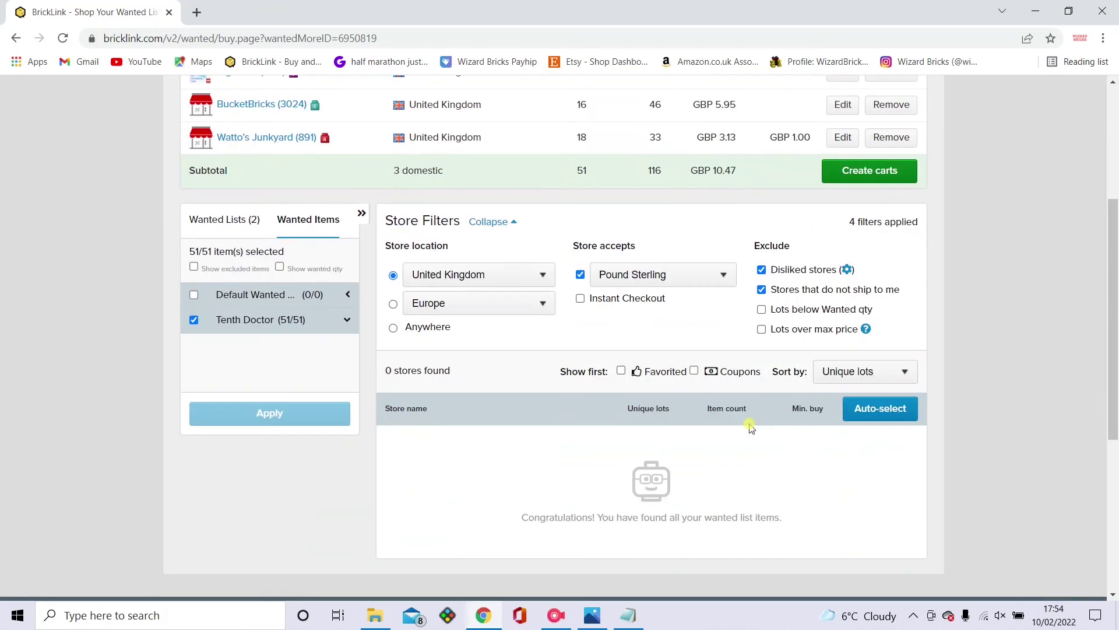
pyautogui.scroll(4, 750, 427)
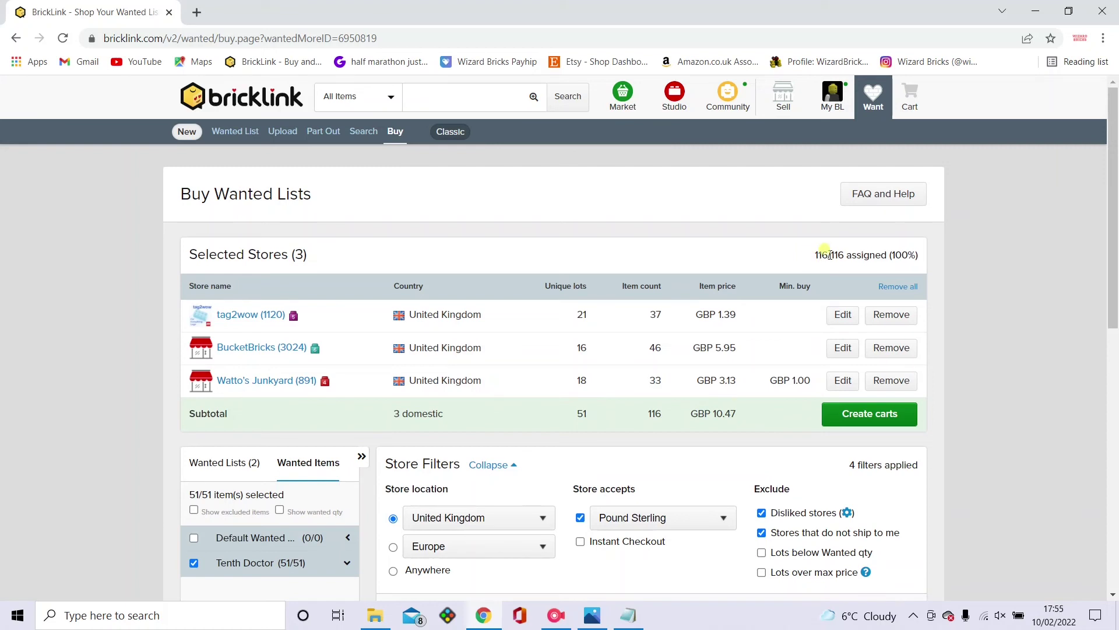
pyautogui.moveTo(813, 254); pyautogui.dragTo(940, 270)
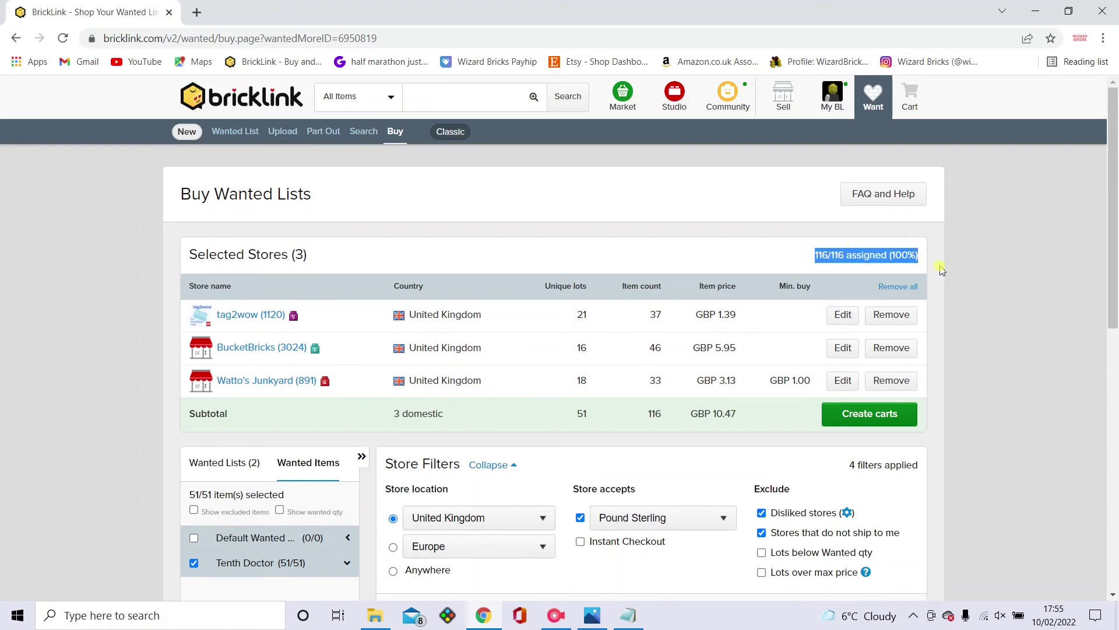
pyautogui.click(939, 268)
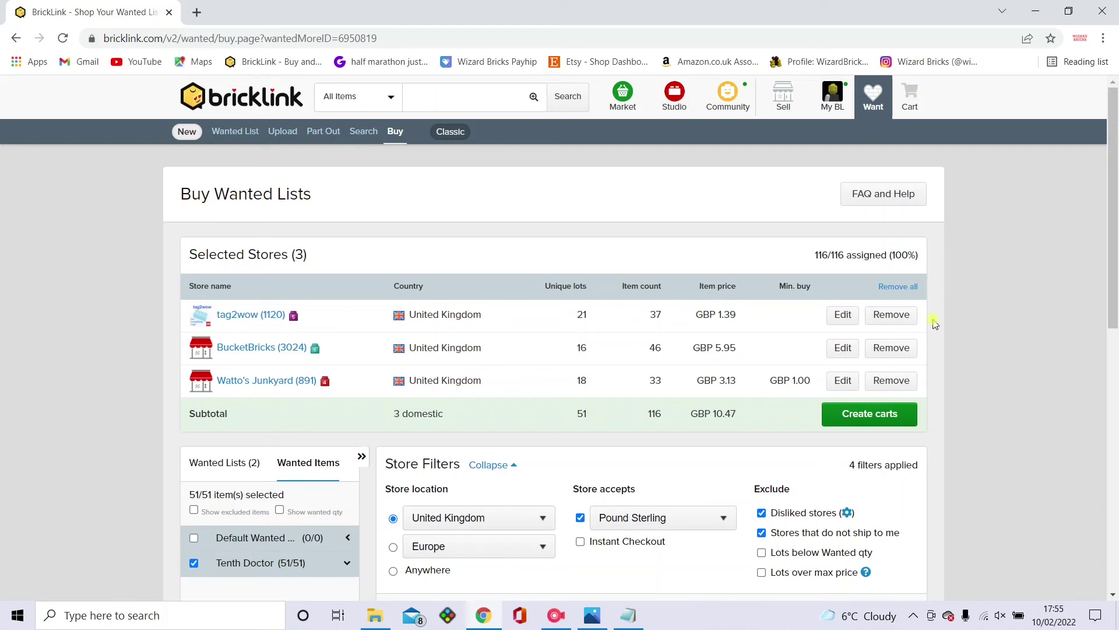
pyautogui.click(890, 425)
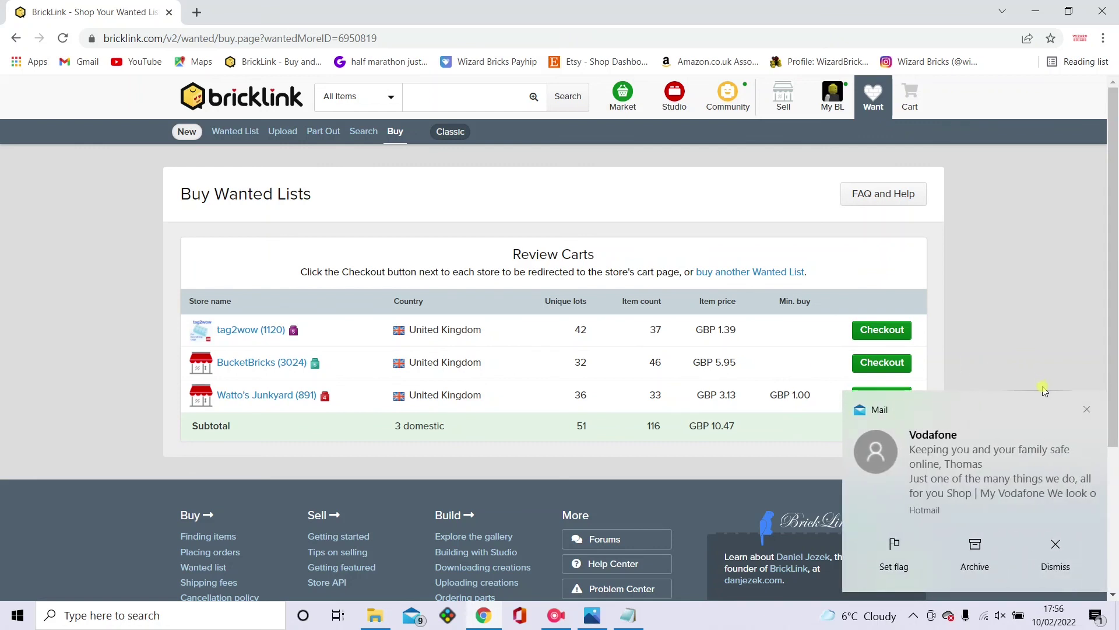
# Step: Close the Mail notification covering the tag2wow, BucketBricks and Watto's Junkyard carts
pyautogui.click(1088, 408)
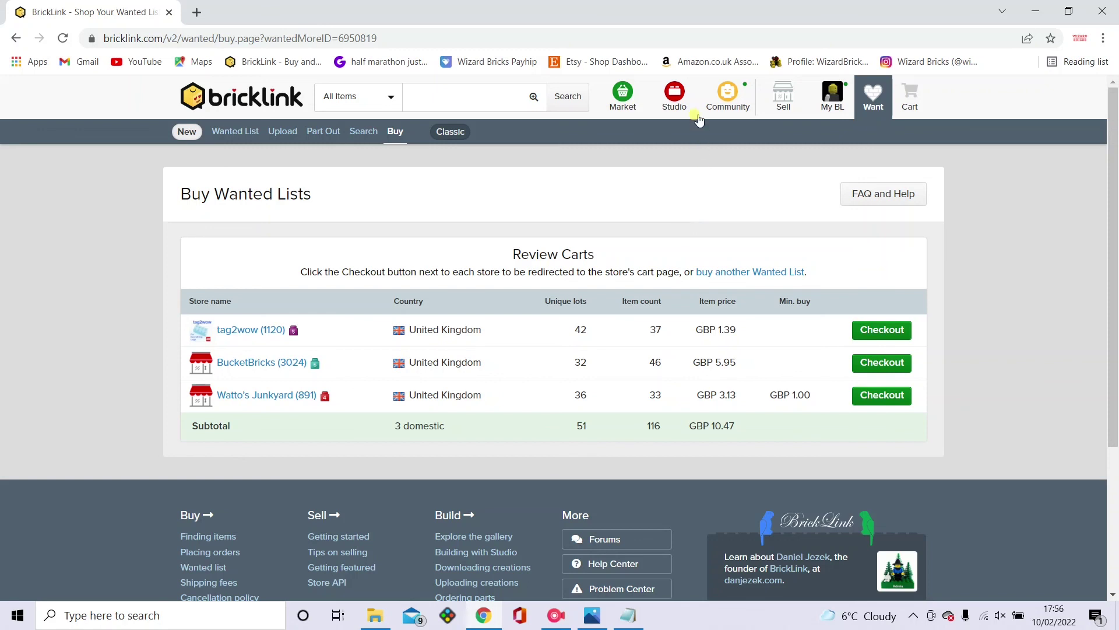
pyautogui.moveTo(676, 99)
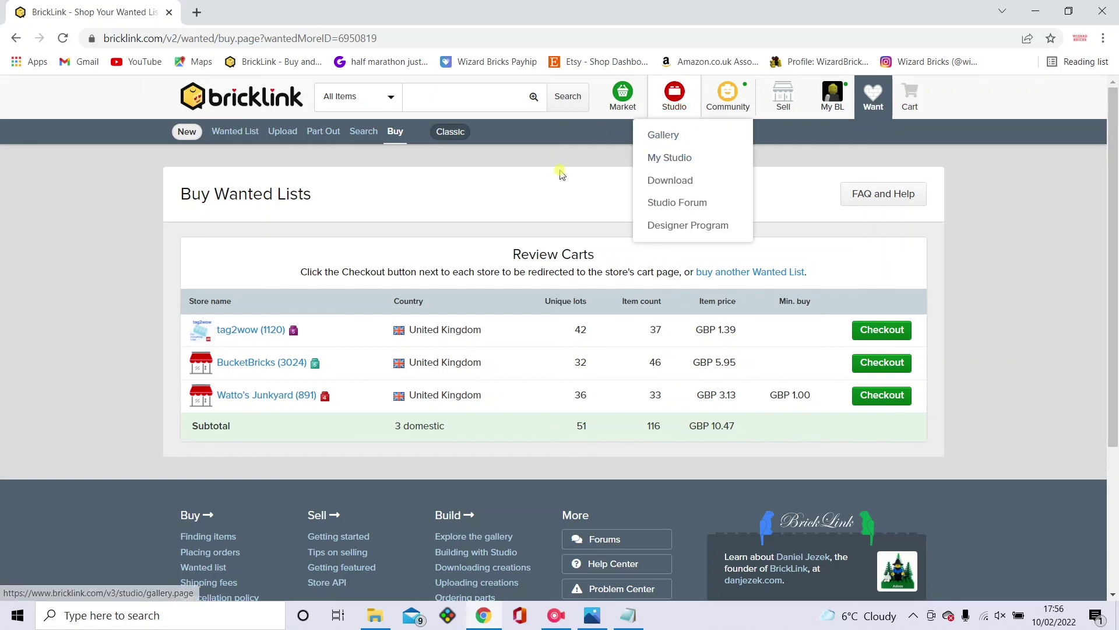